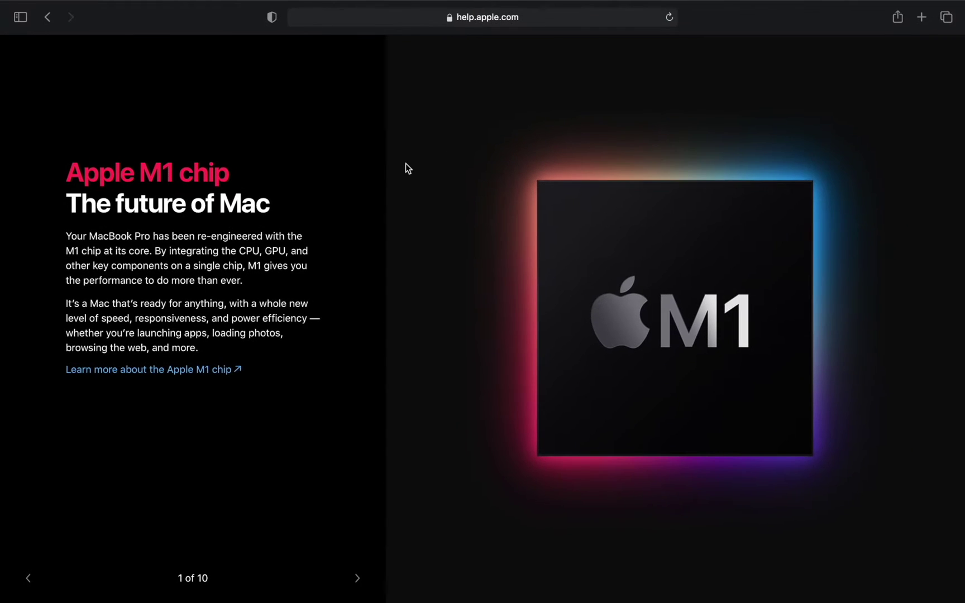
# Step: Advance the MacBook Pro tour through the Big Sur, Retina, Touch Bar, Trackpad and Siri slides
pyautogui.click(360, 578)
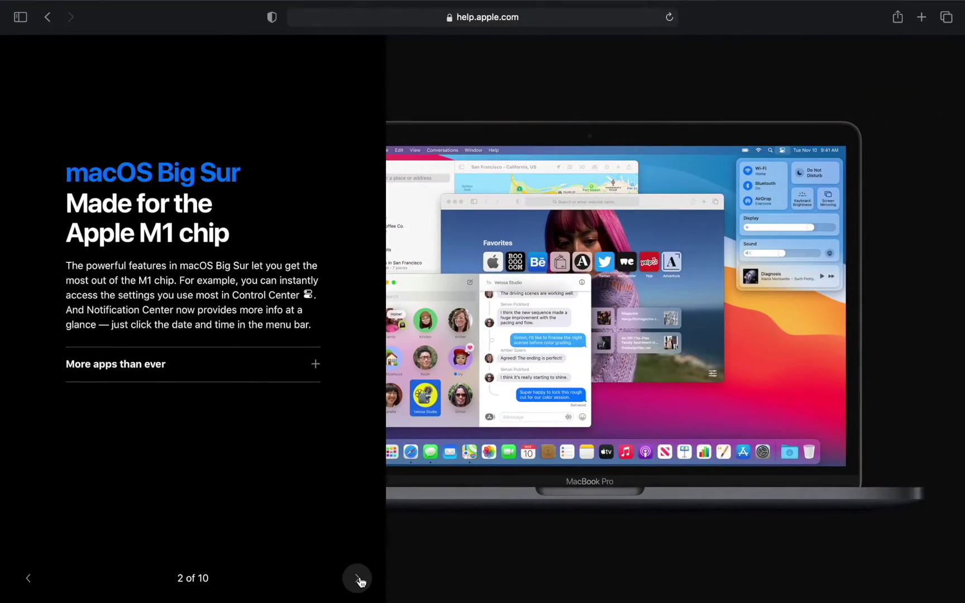
pyautogui.click(358, 578)
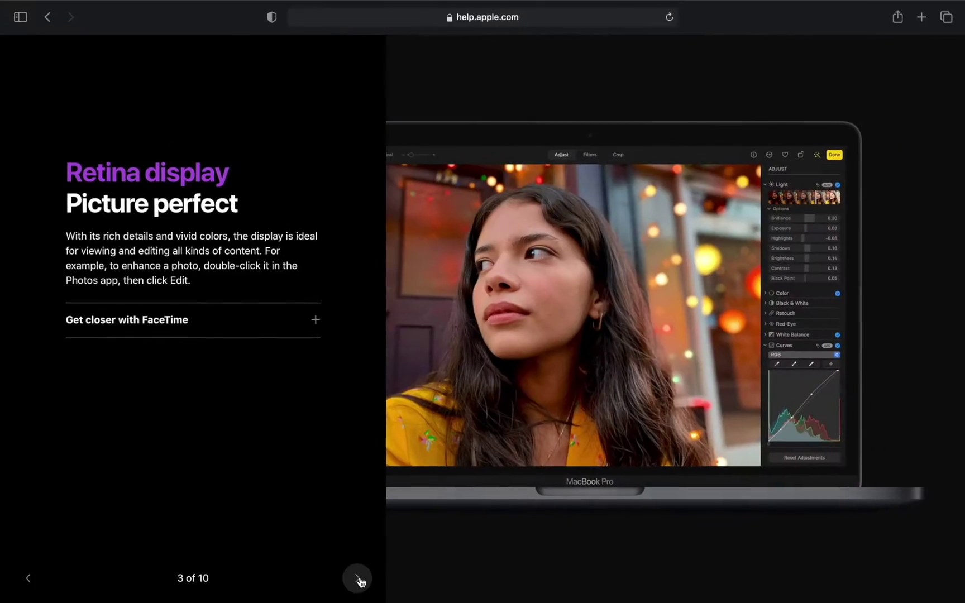
pyautogui.click(391, 601)
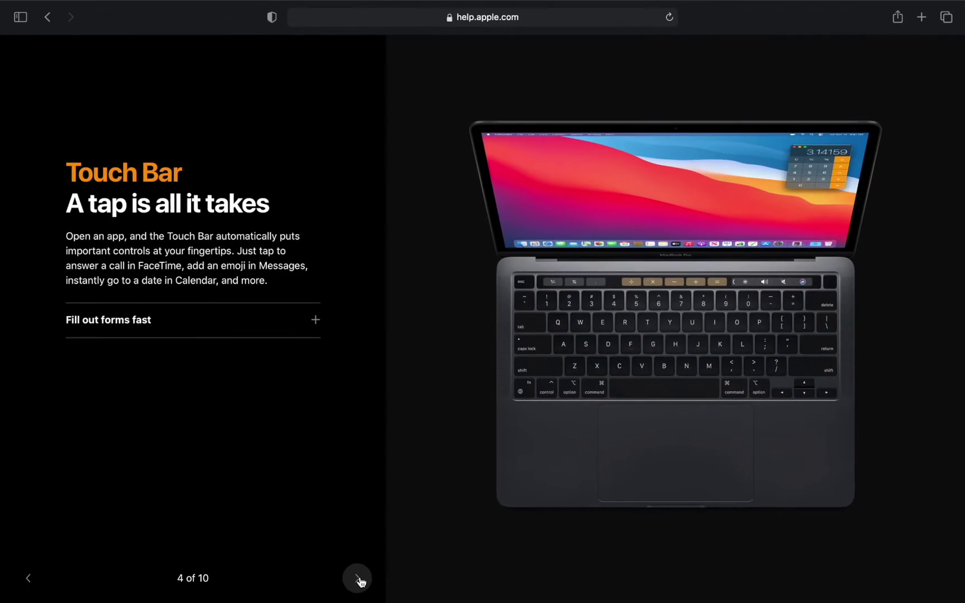
pyautogui.click(360, 582)
pyautogui.click(360, 581)
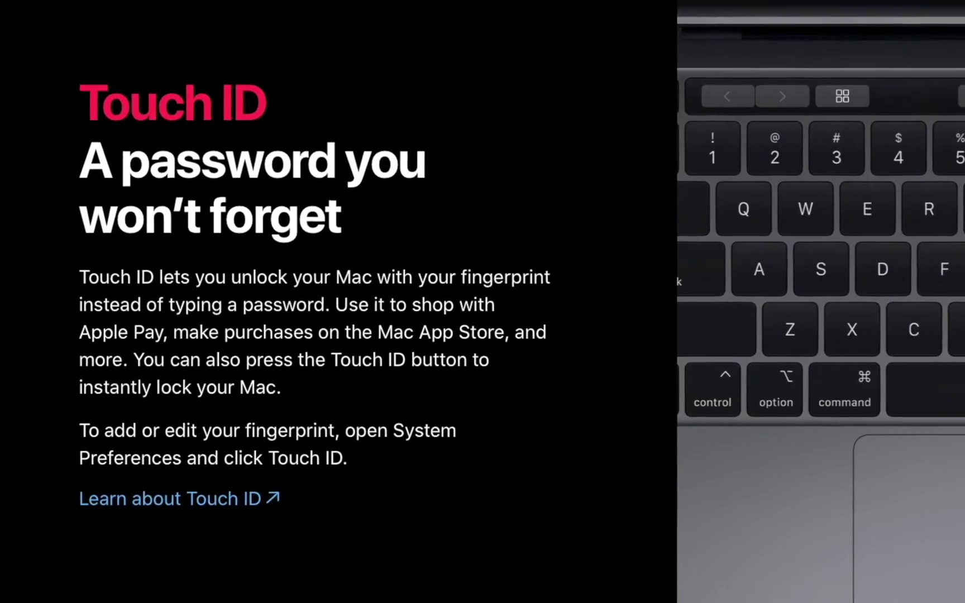
pyautogui.click(362, 584)
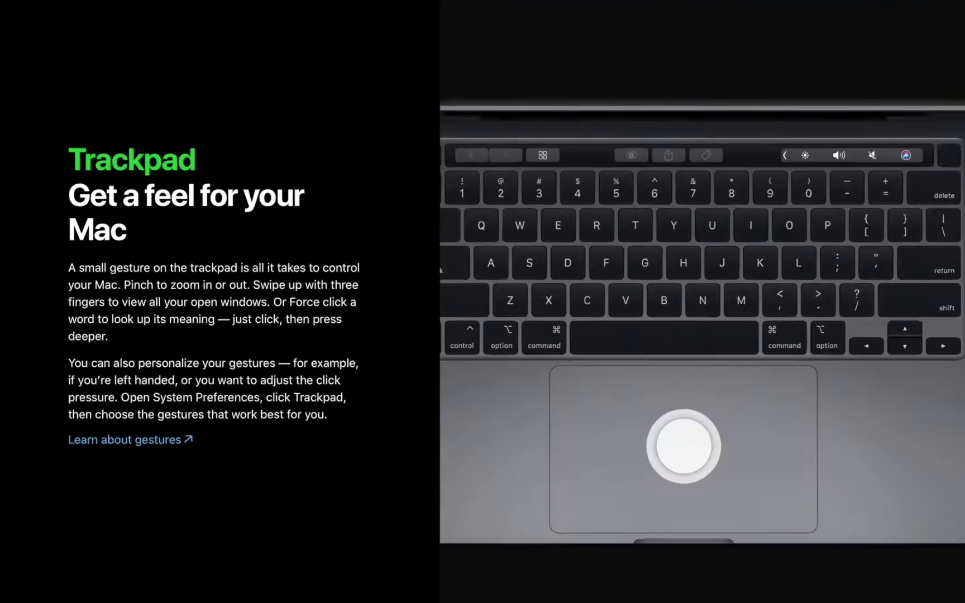
pyautogui.click(360, 581)
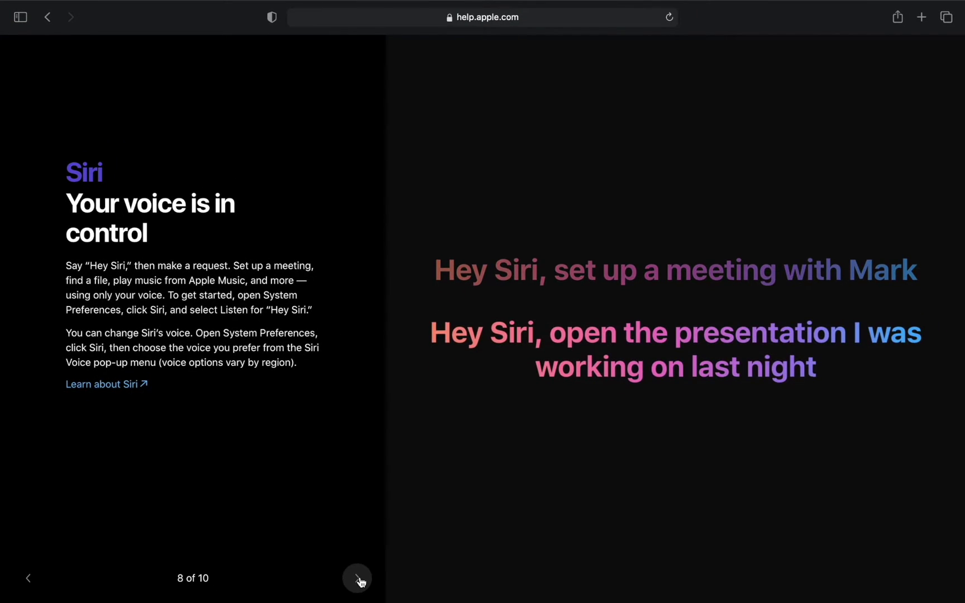
pyautogui.click(360, 581)
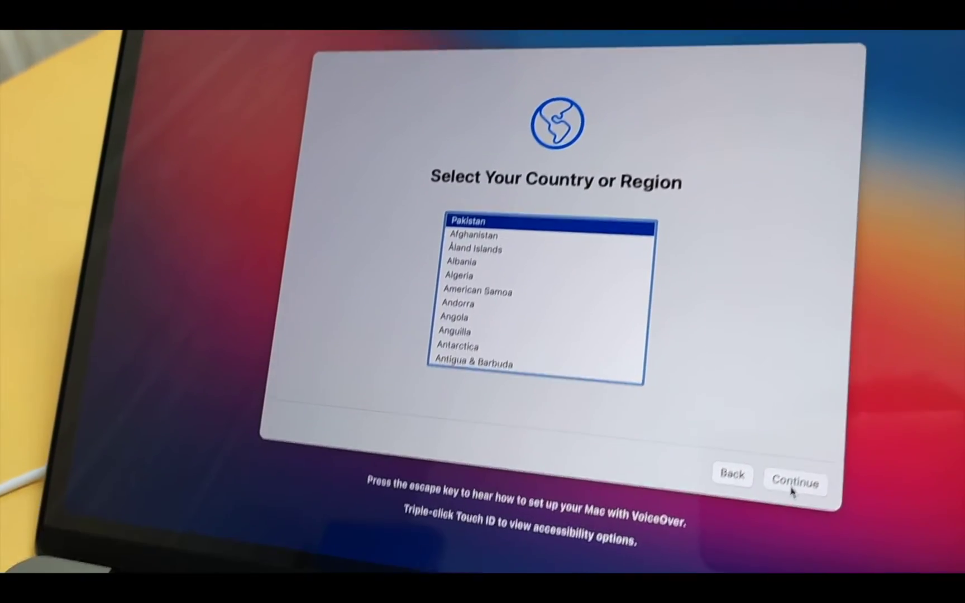
# Step: Confirm Pakistan and the language settings, skip Accessibility, acknowledge Data & Privacy, and pass Apple ID
pyautogui.click(803, 463)
pyautogui.click(808, 552)
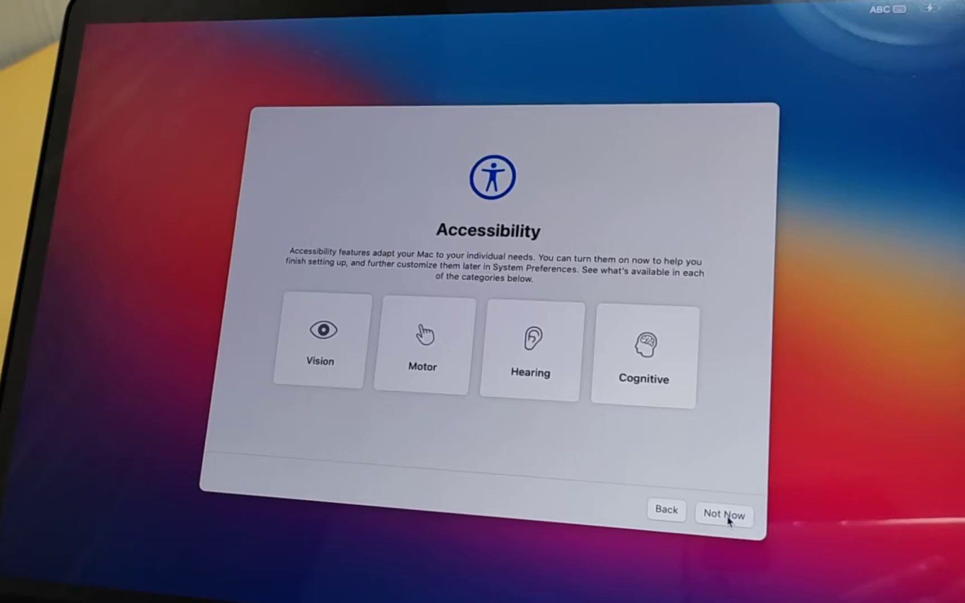
pyautogui.click(725, 515)
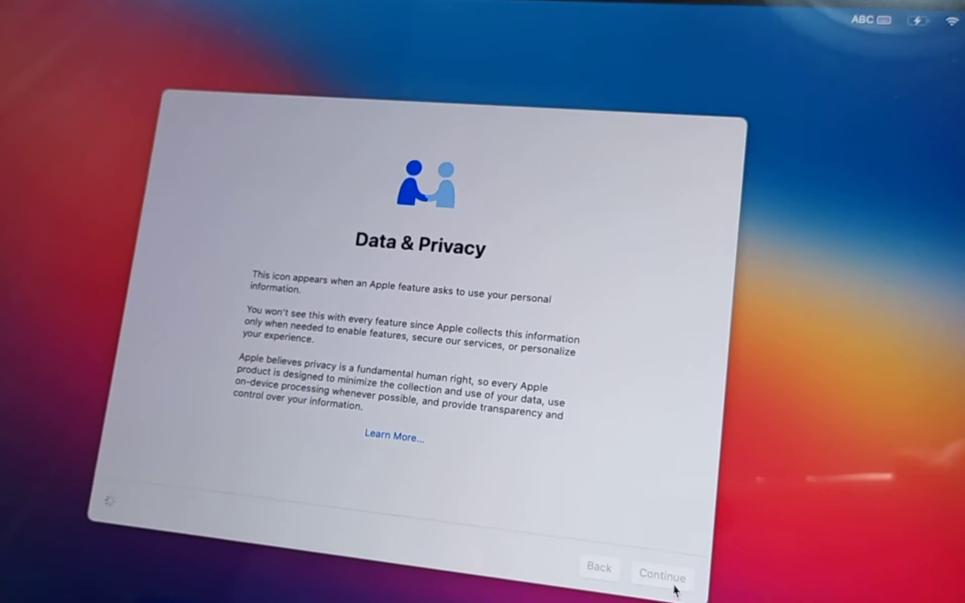
pyautogui.click(675, 586)
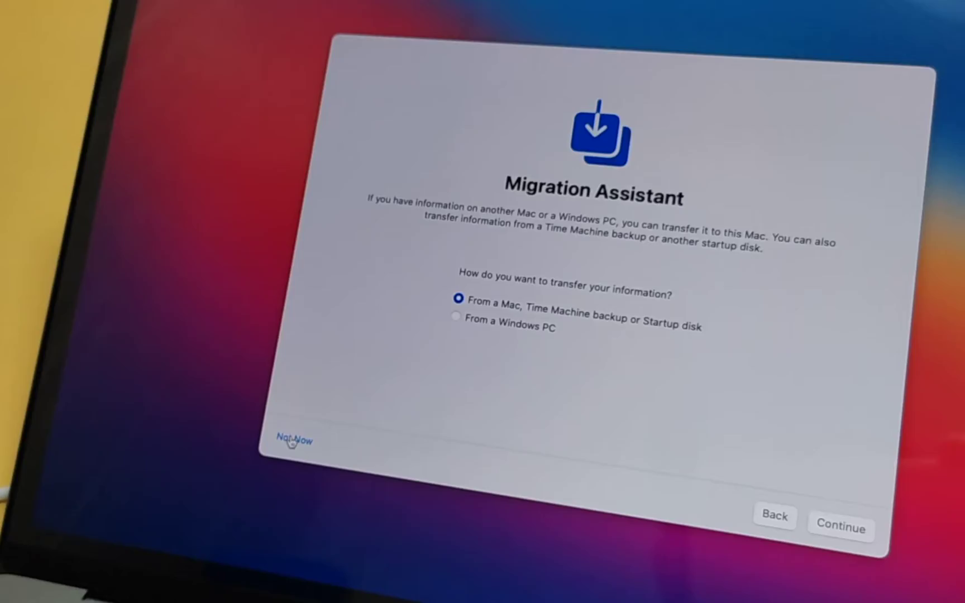
pyautogui.click(839, 530)
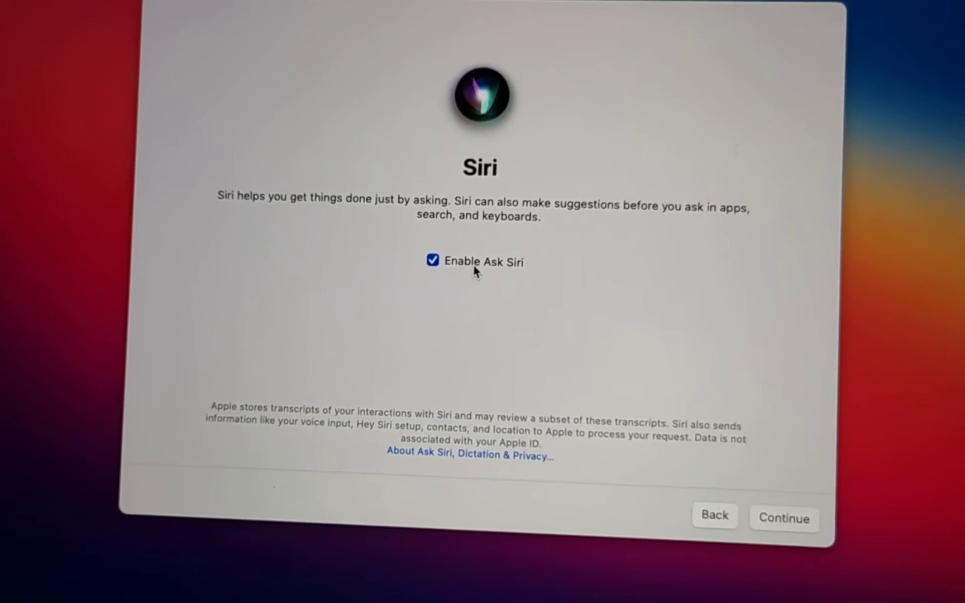
# Step: Keep Ask Siri enabled with English (United States) as Siri's language
pyautogui.click(780, 519)
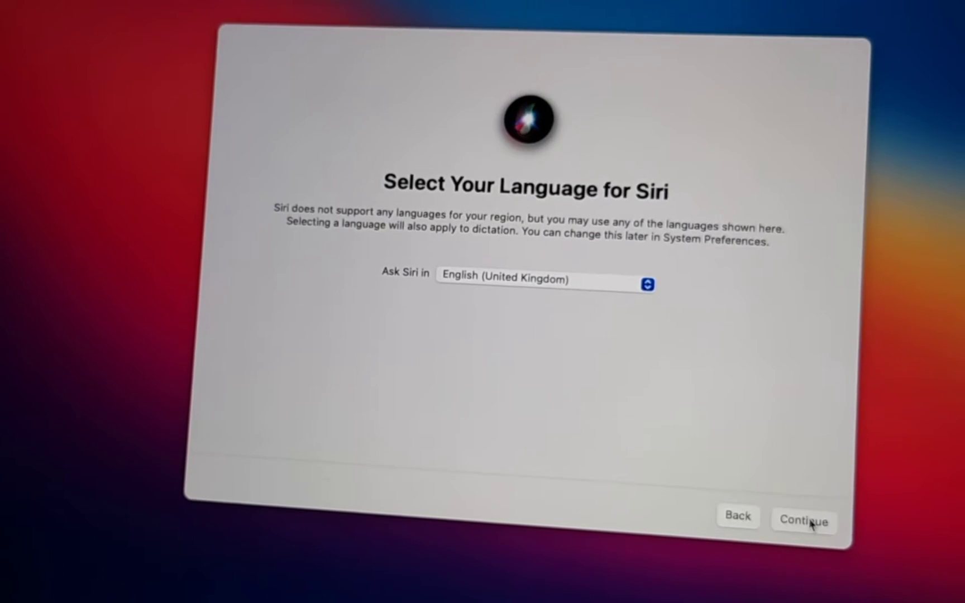
pyautogui.click(510, 281)
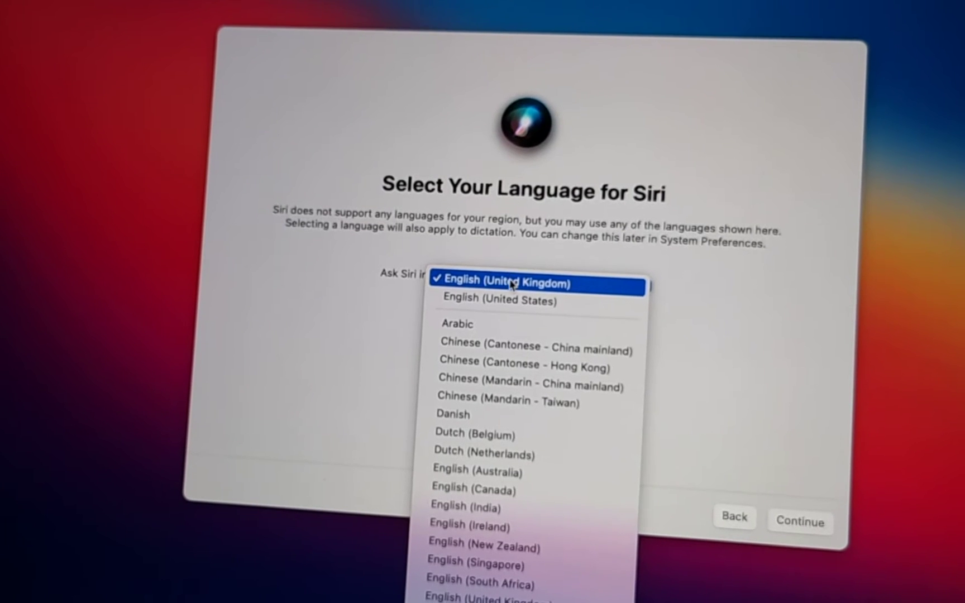
pyautogui.click(502, 302)
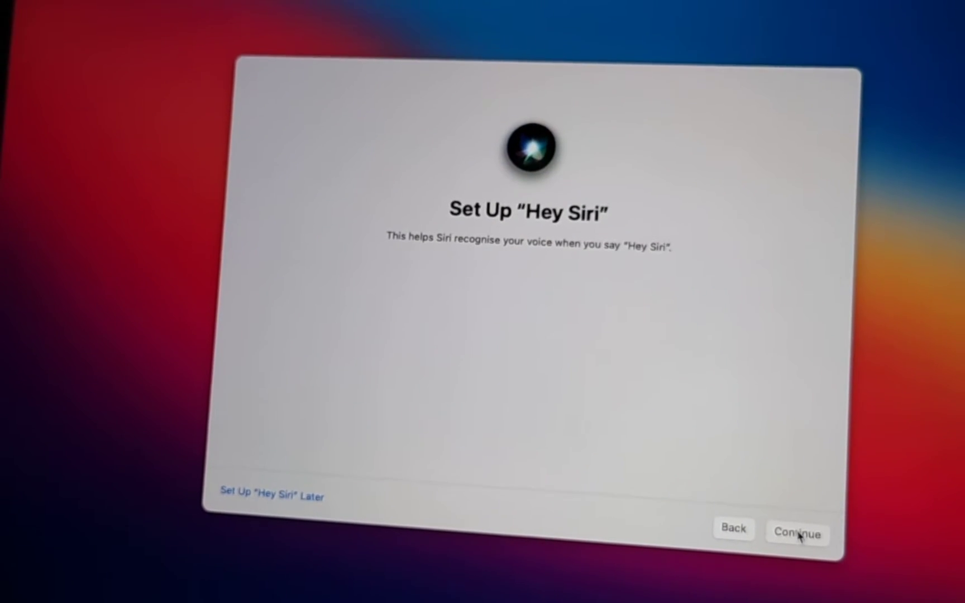
# Step: Continue through Hey Siri, leave FileVault off, keep the Light look and accept True Tone
pyautogui.click(801, 538)
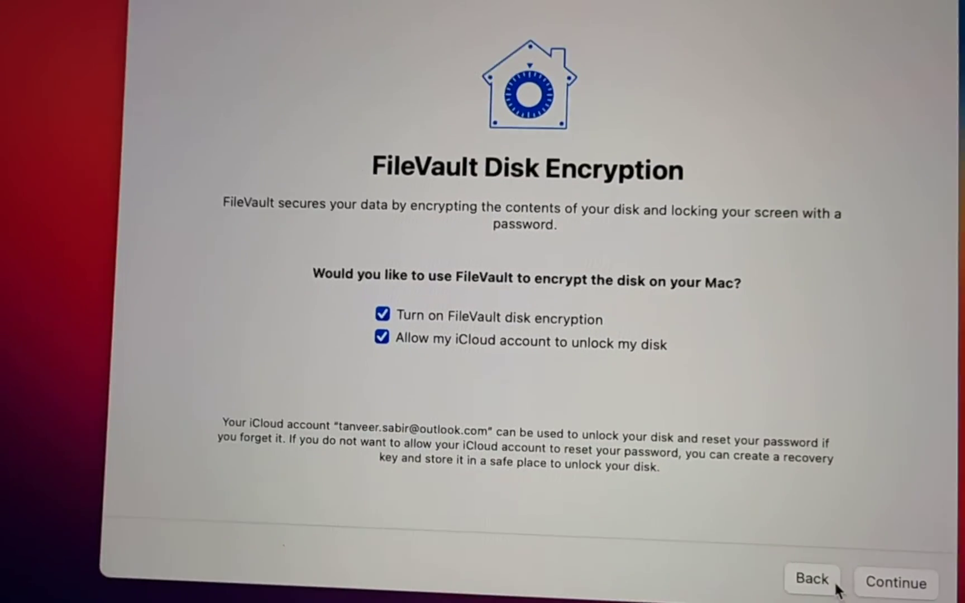
pyautogui.click(863, 581)
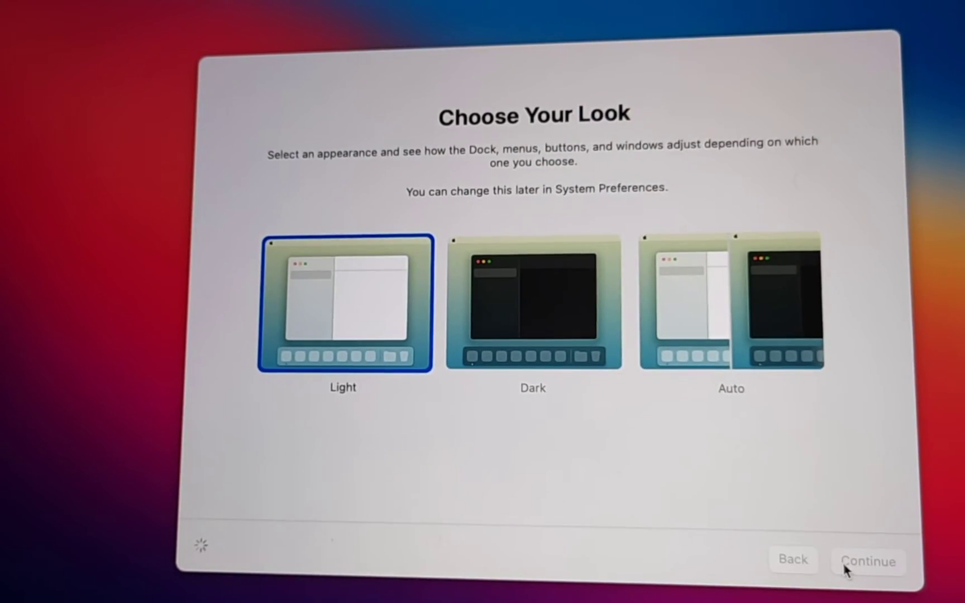
pyautogui.click(787, 545)
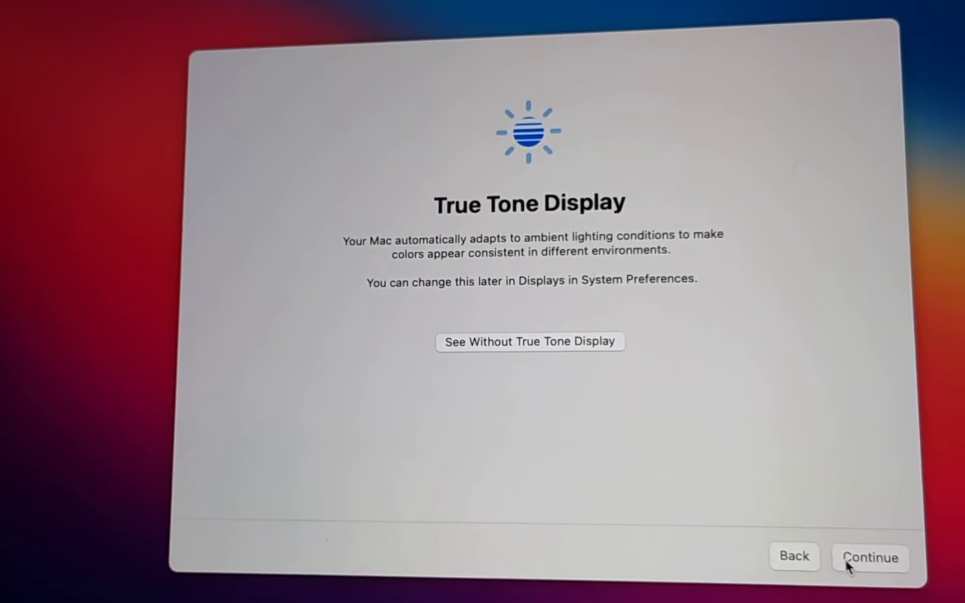
pyautogui.click(846, 563)
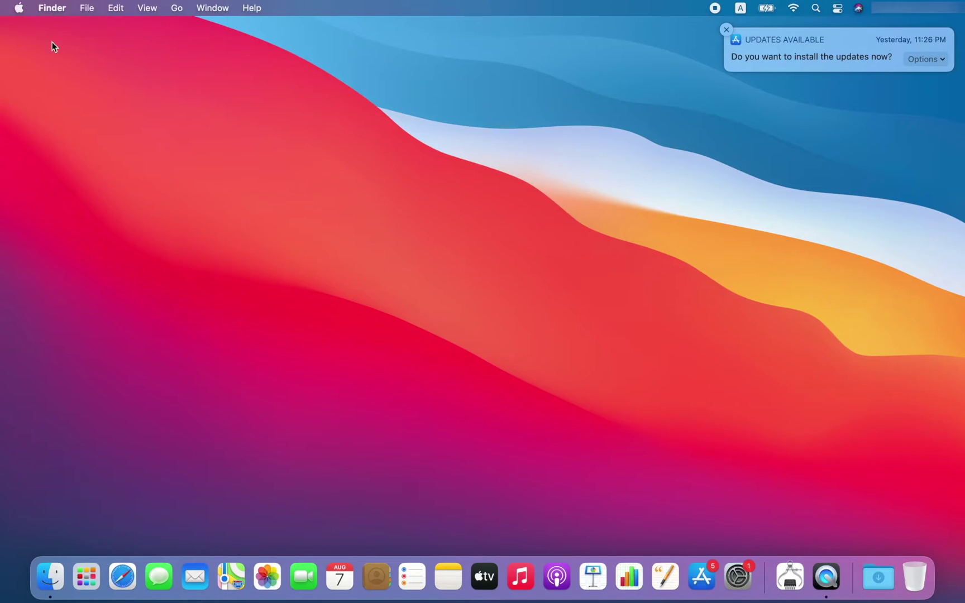
# Step: Review About This Mac's overview, display and storage (218.32 GB free of 245.11 GB), then launch System Preferences
pyautogui.click(18, 8)
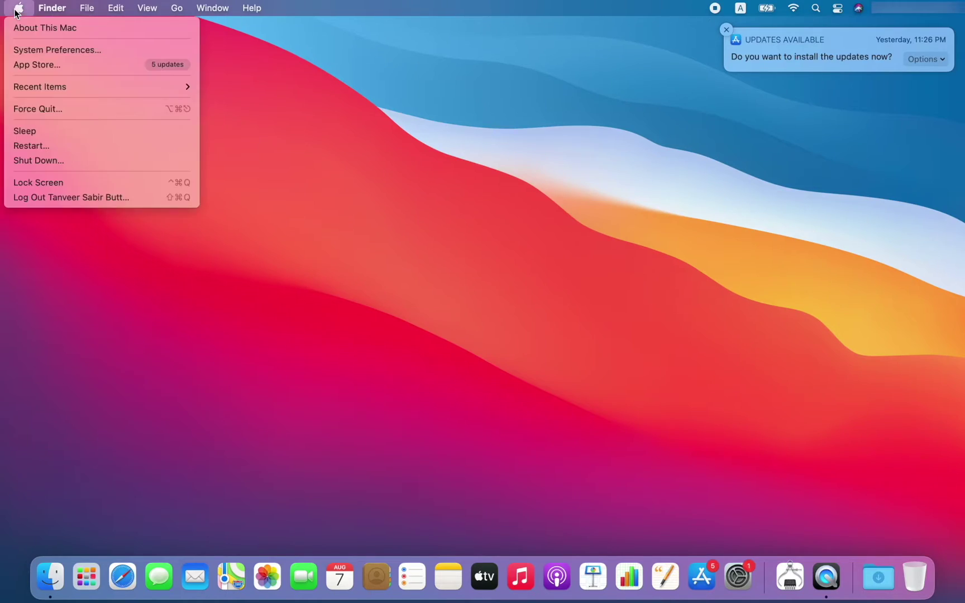
pyautogui.click(45, 28)
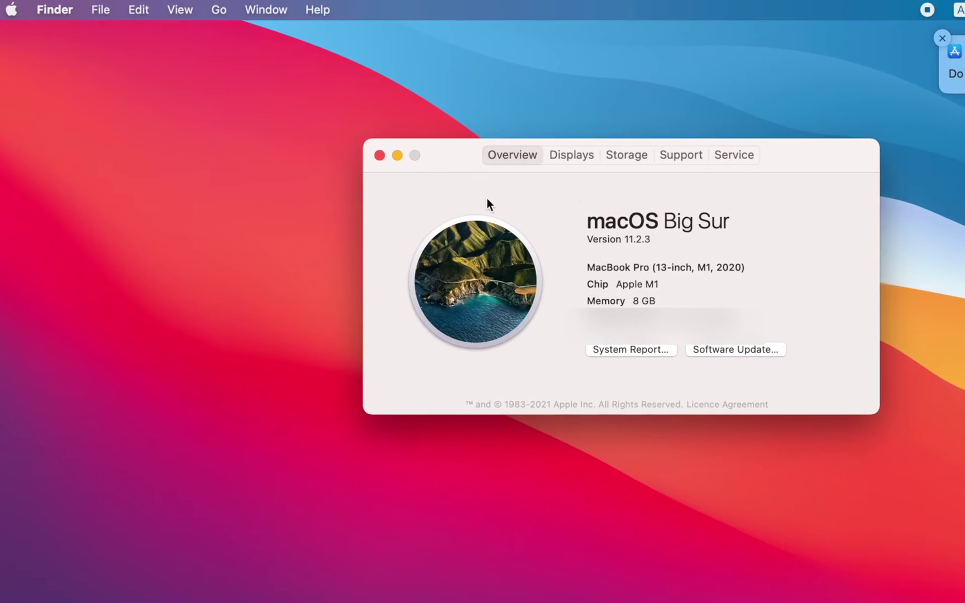
pyautogui.click(573, 157)
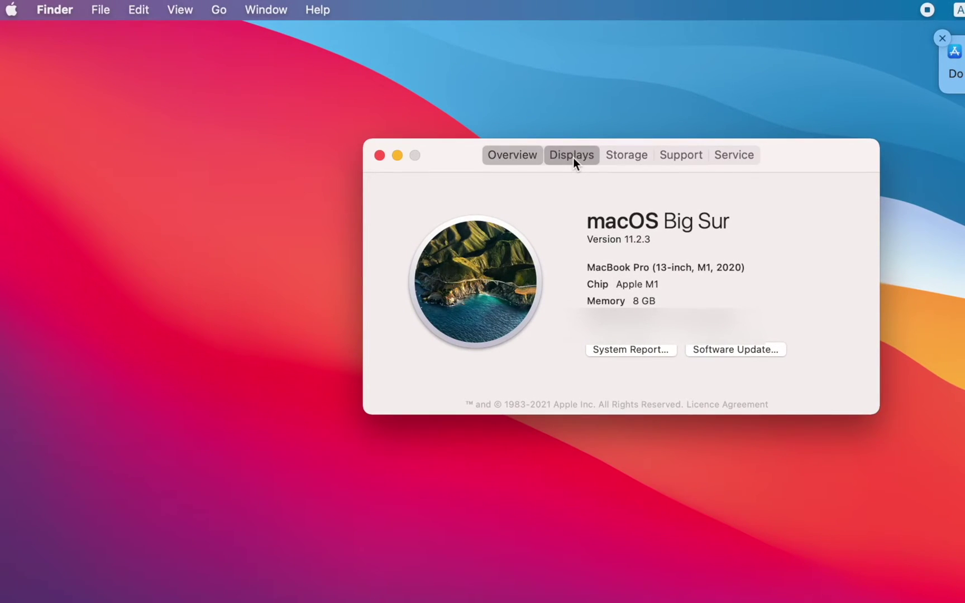
pyautogui.click(634, 156)
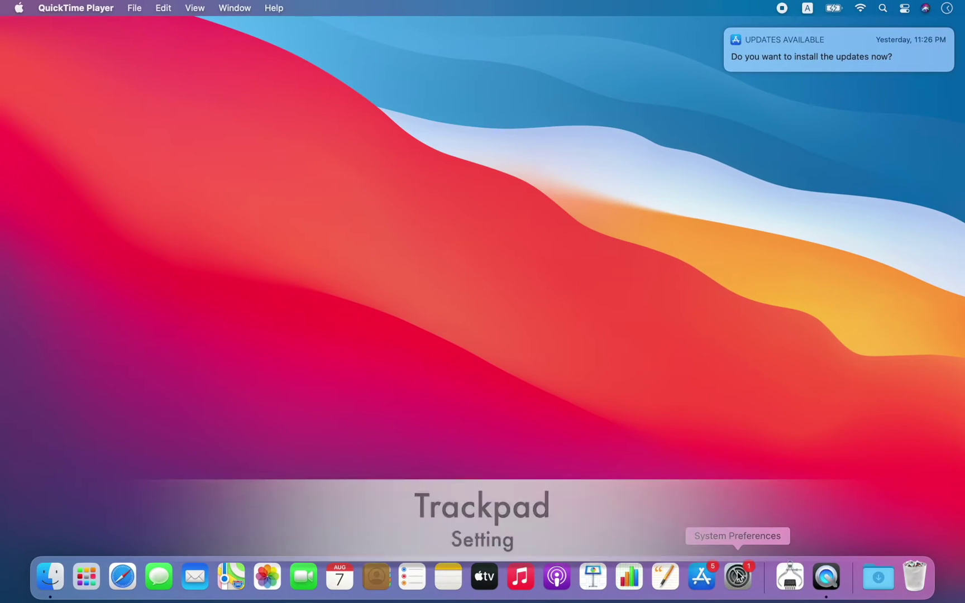
pyautogui.click(738, 577)
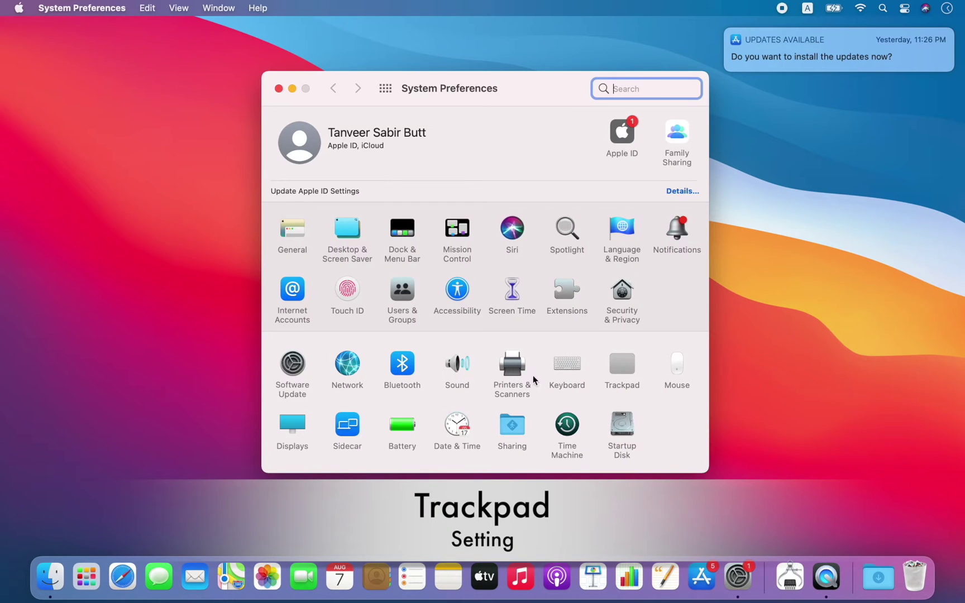
# Step: Enable Tap to click in the Trackpad pane's Point & Click settings
pyautogui.click(622, 366)
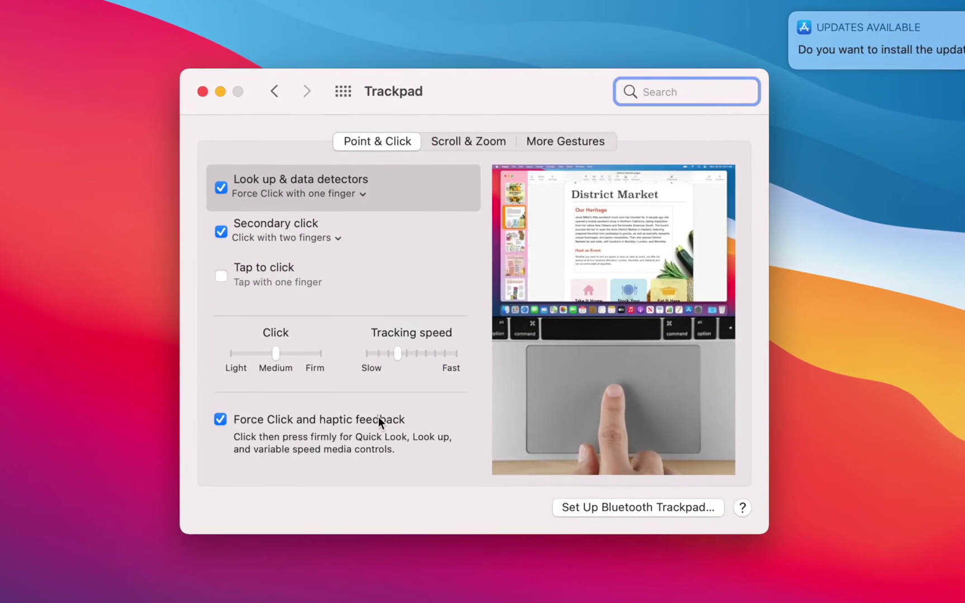
pyautogui.click(222, 276)
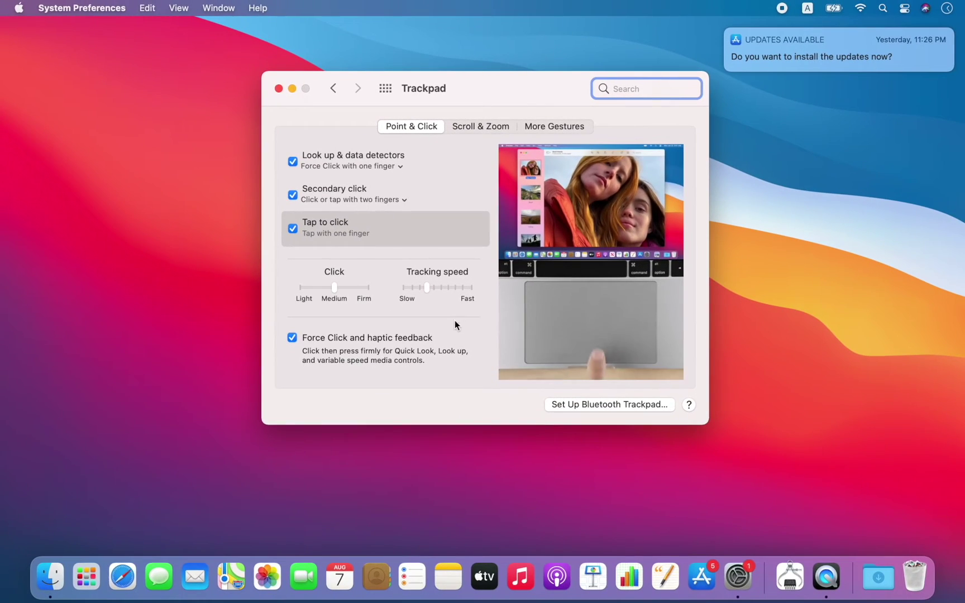
pyautogui.click(279, 89)
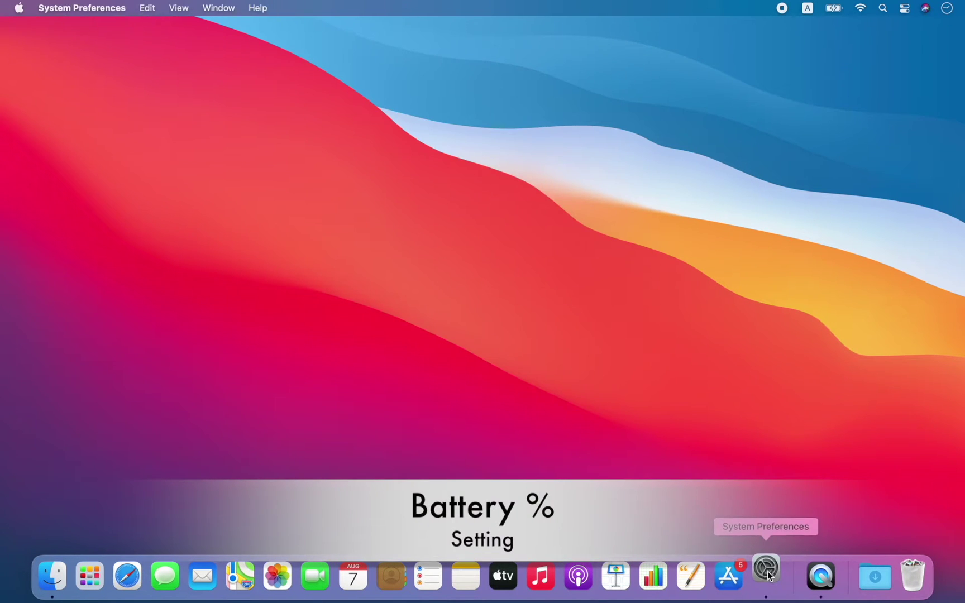
pyautogui.click(769, 575)
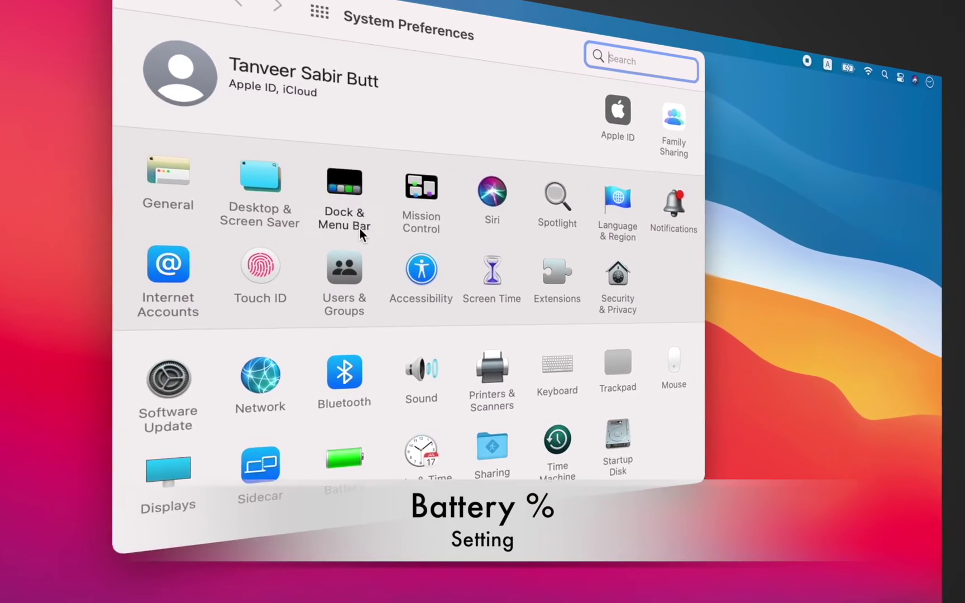
# Step: In Dock & Menu Bar's Battery section, turn on Show Percentage for the menu bar
pyautogui.click(363, 179)
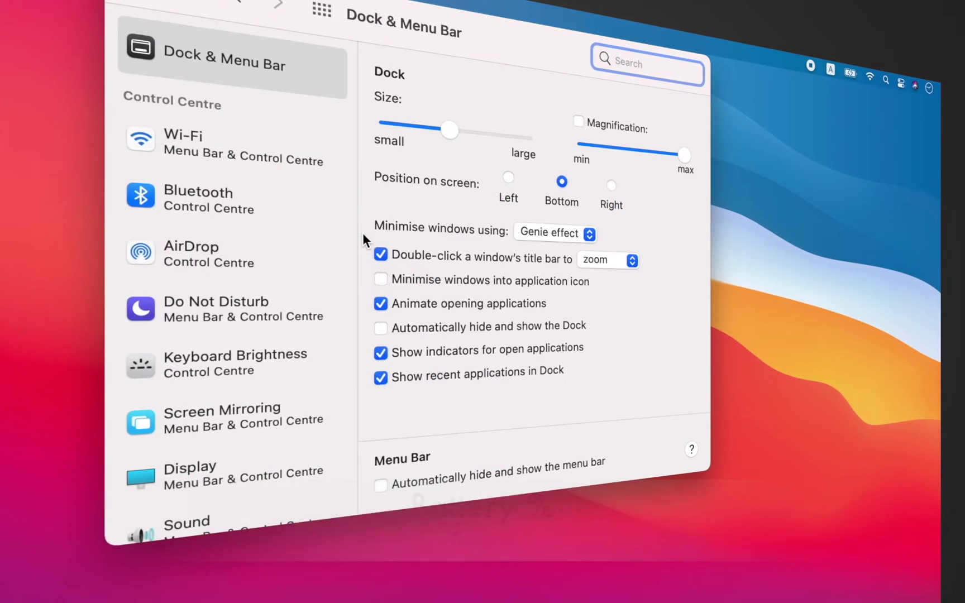
pyautogui.scroll(-10, 240, 327)
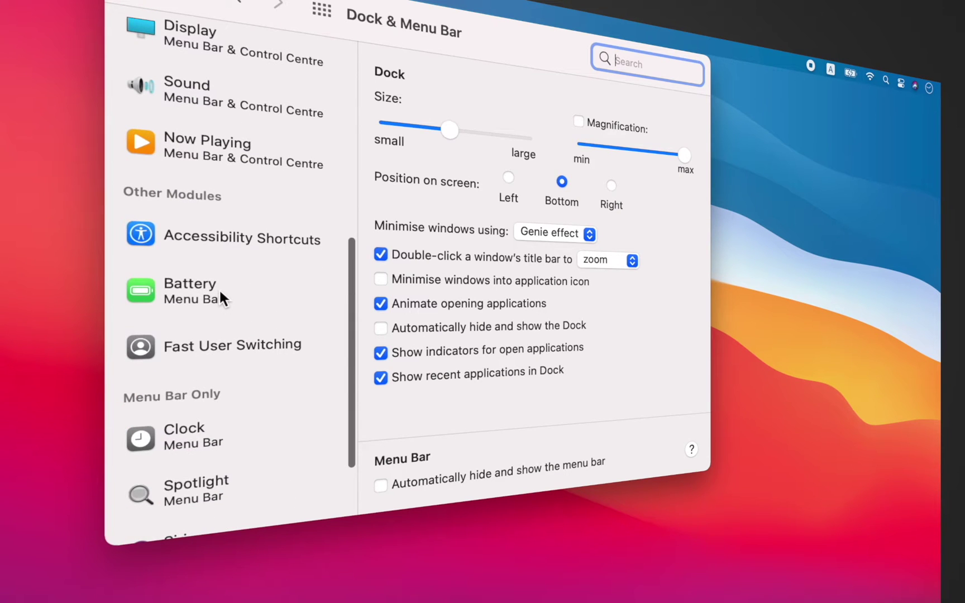
pyautogui.click(223, 298)
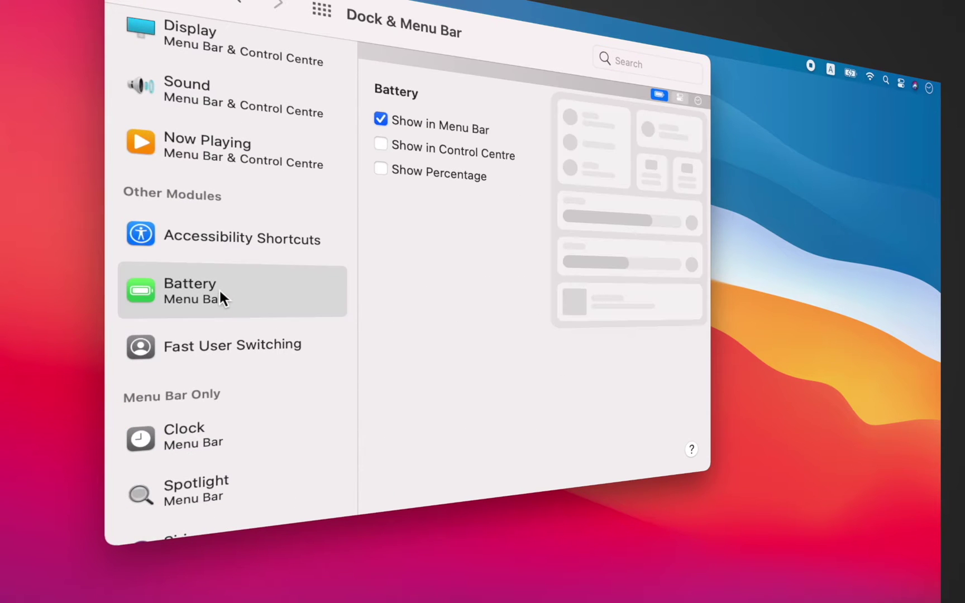
pyautogui.click(450, 176)
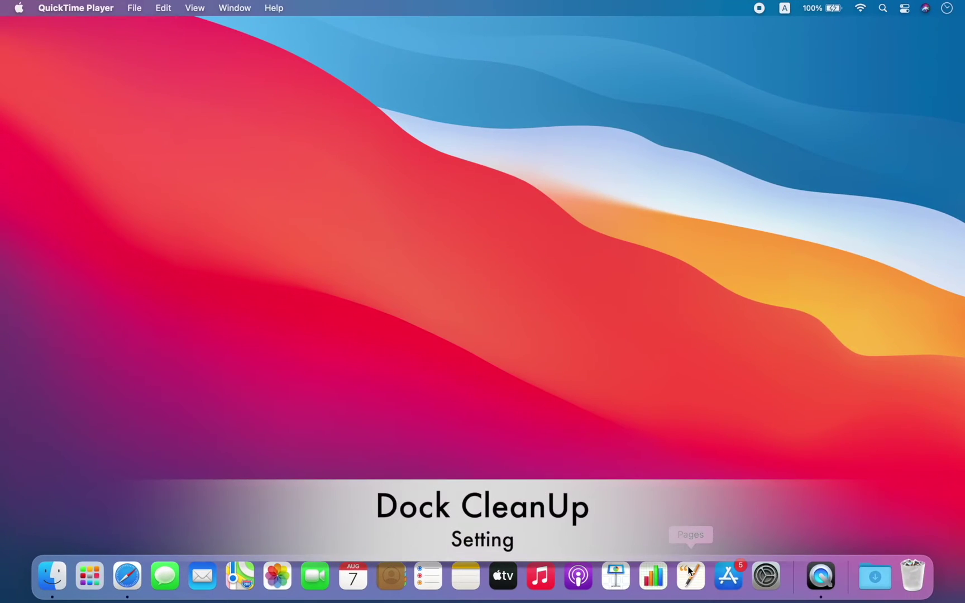
# Step: Drag Pages, Numbers, Keynote, Podcasts, Music, Contacts, Maps, Mail and Messages out of the Dock, then resize it
pyautogui.moveTo(691, 571); pyautogui.dragTo(688, 513)
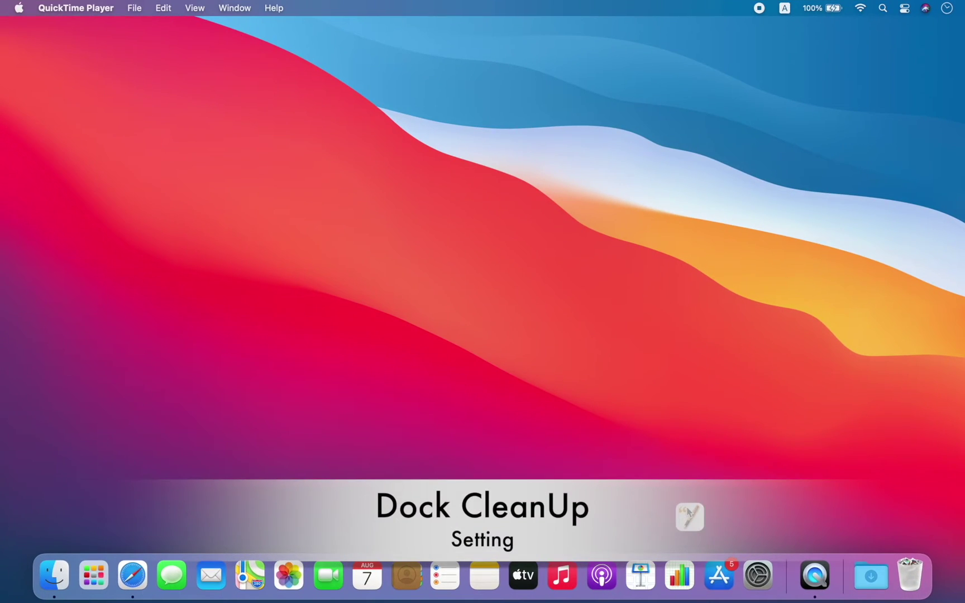
pyautogui.moveTo(686, 577); pyautogui.dragTo(687, 464)
pyautogui.moveTo(677, 568); pyautogui.dragTo(679, 438)
pyautogui.moveTo(664, 578); pyautogui.dragTo(665, 446)
pyautogui.moveTo(613, 575); pyautogui.dragTo(642, 335)
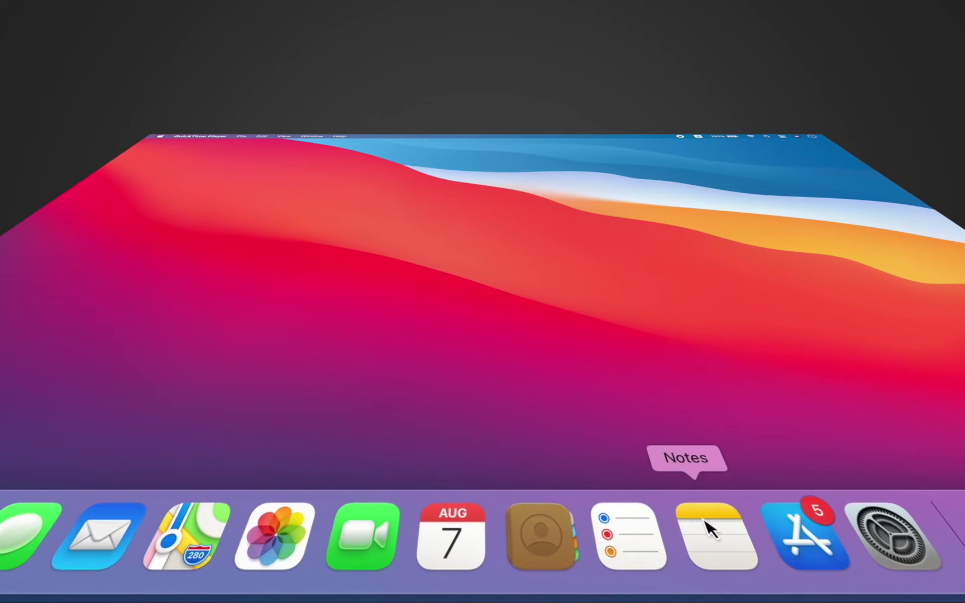
pyautogui.moveTo(552, 535); pyautogui.dragTo(529, 320)
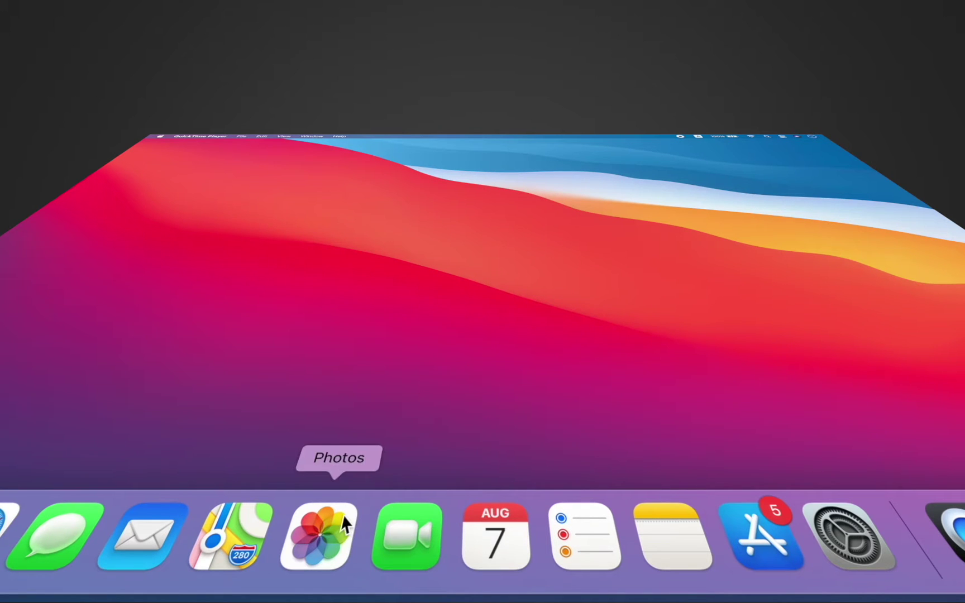
pyautogui.moveTo(248, 542); pyautogui.dragTo(362, 394)
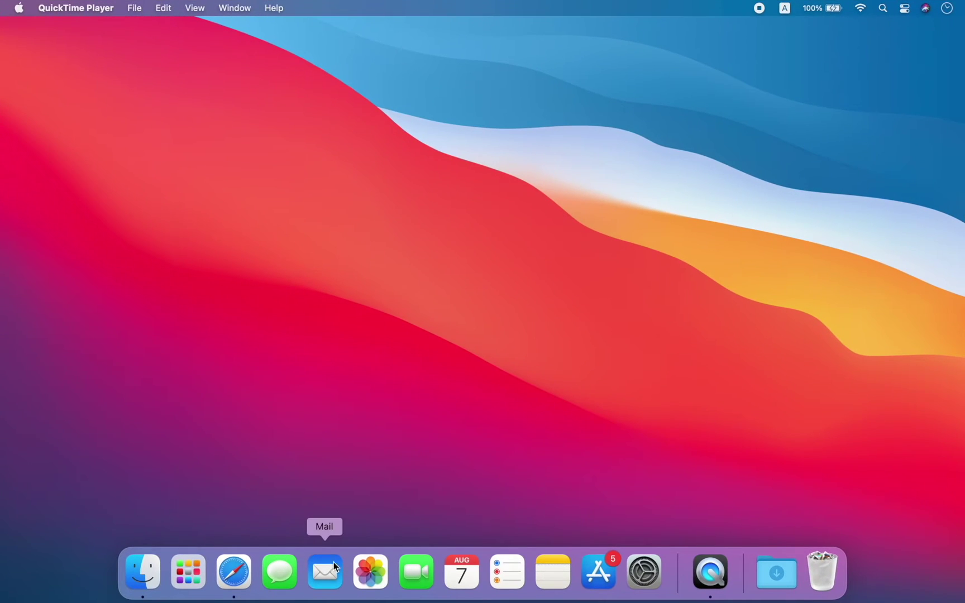
pyautogui.moveTo(330, 573); pyautogui.dragTo(332, 370)
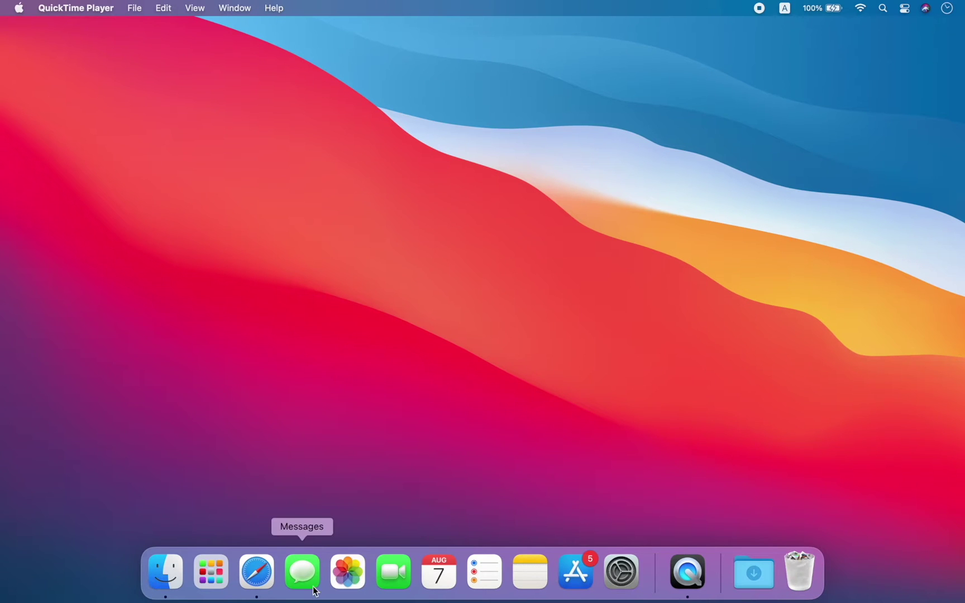
pyautogui.moveTo(302, 587); pyautogui.dragTo(308, 403)
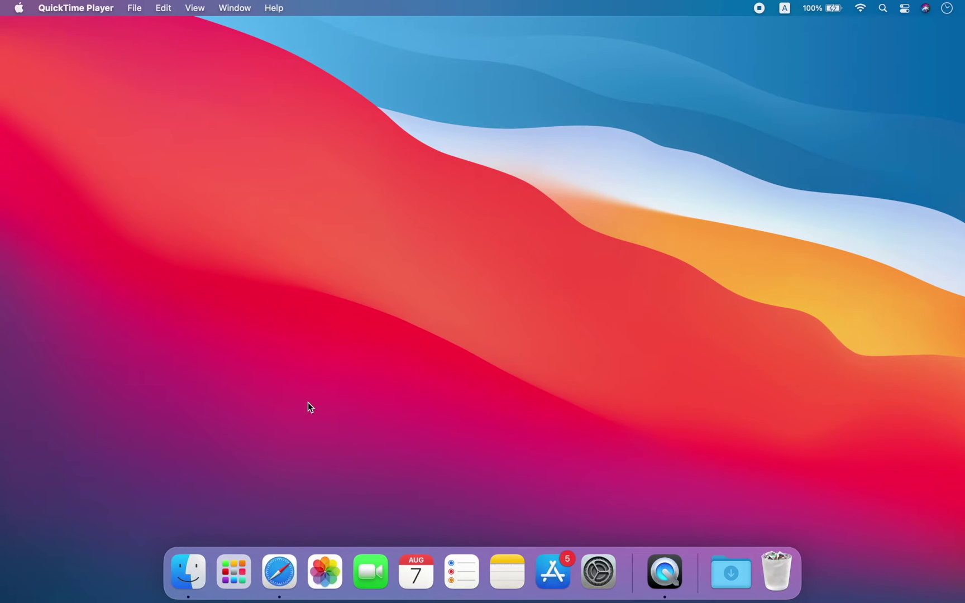
pyautogui.moveTo(632, 575)
pyautogui.mouseDown()
pyautogui.moveTo(647, 544)
pyautogui.moveTo(649, 581)
pyautogui.moveTo(649, 570)
pyautogui.mouseUp()
# Step: Choose the Dark appearance in System Preferences' General pane
pyautogui.click(600, 571)
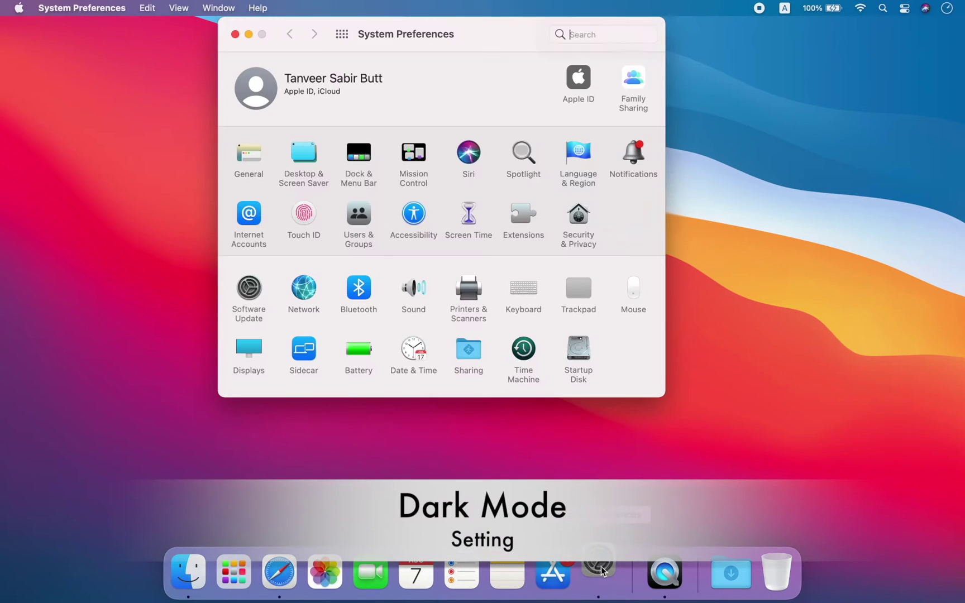
pyautogui.click(255, 155)
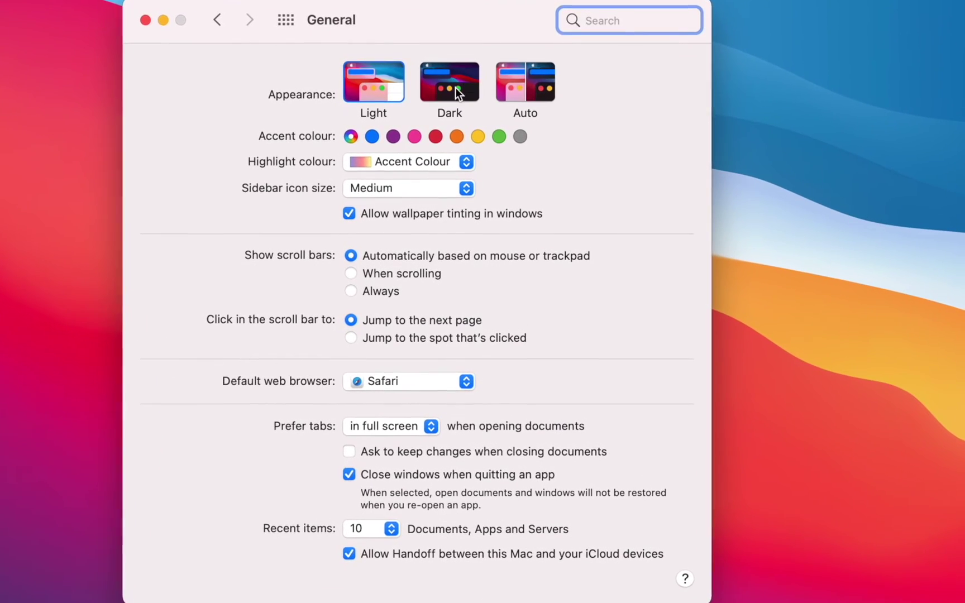
pyautogui.click(466, 88)
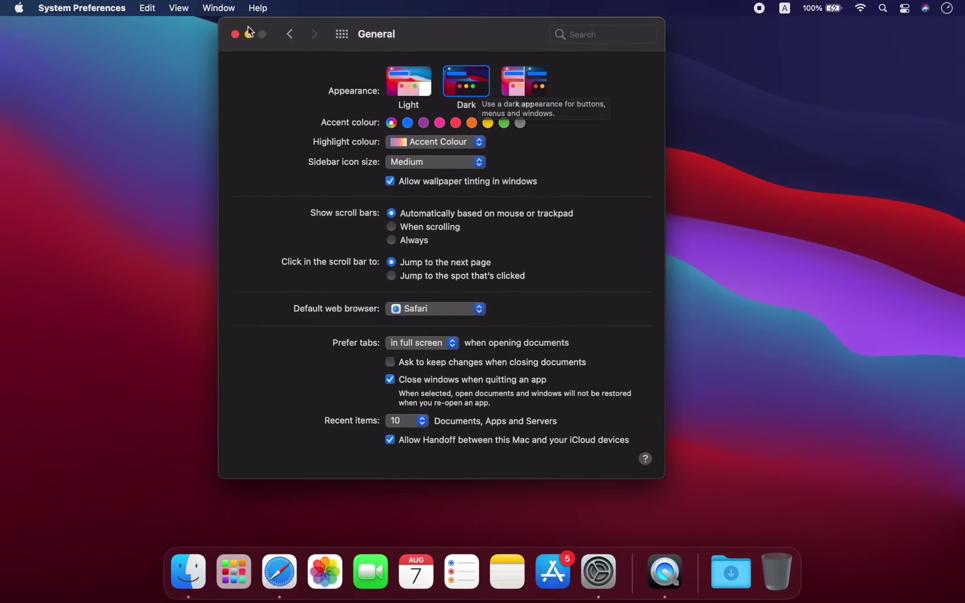
pyautogui.click(145, 20)
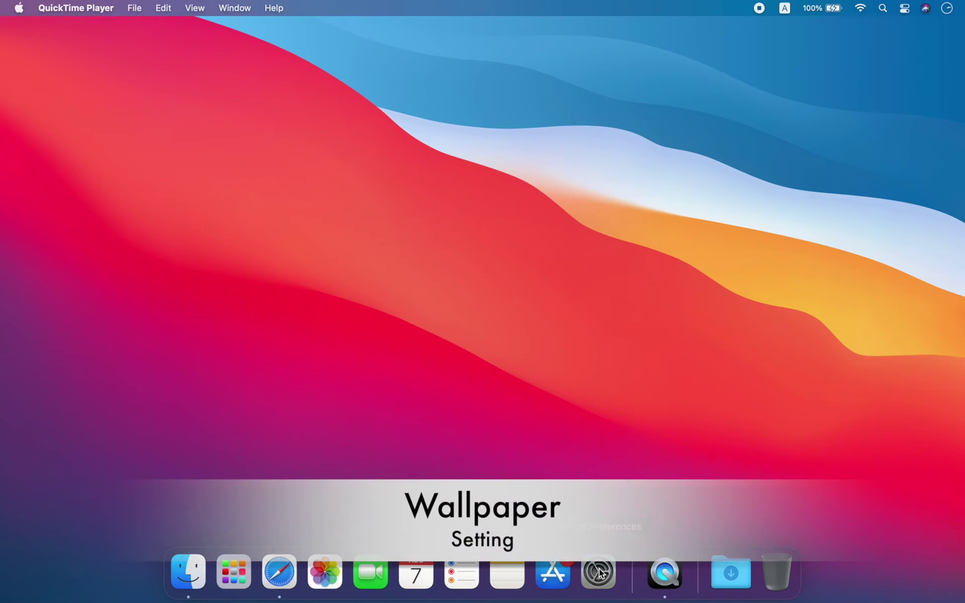
# Step: After previewing Horizon, Aerial and Mountains, set Big Sur Night as the desktop picture
pyautogui.click(598, 571)
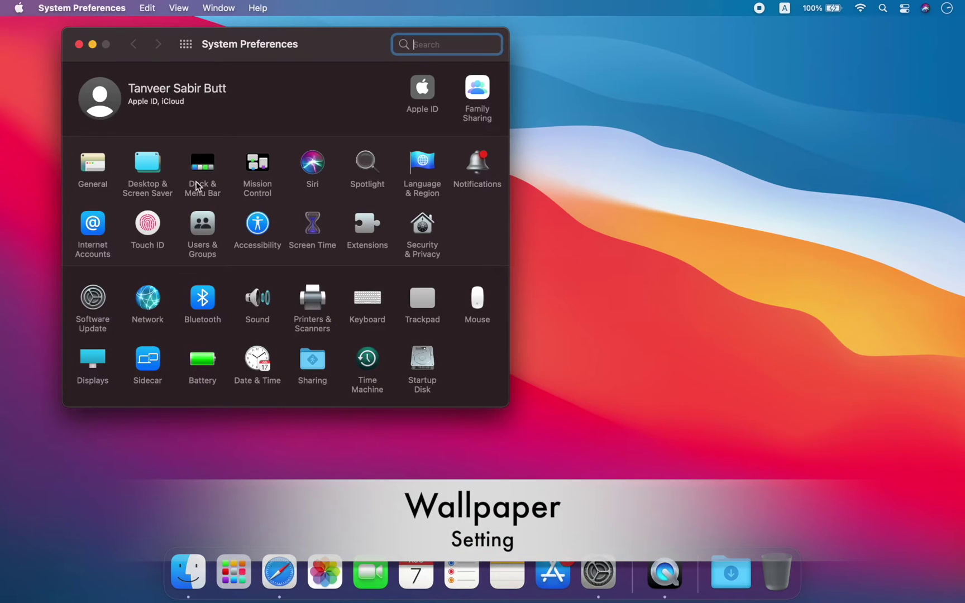
pyautogui.click(158, 186)
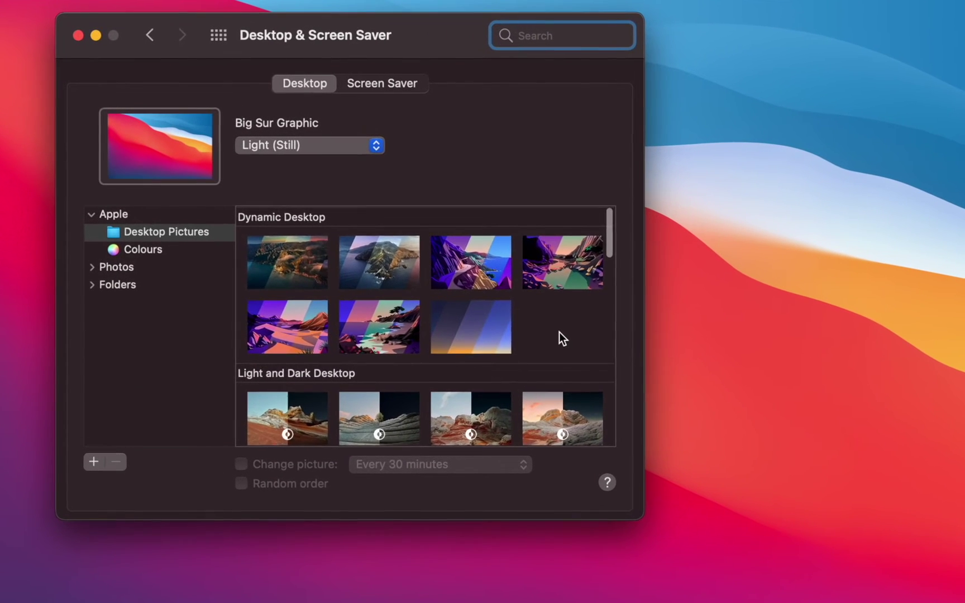
pyautogui.scroll(-5, 447, 275)
pyautogui.scroll(-4, 558, 332)
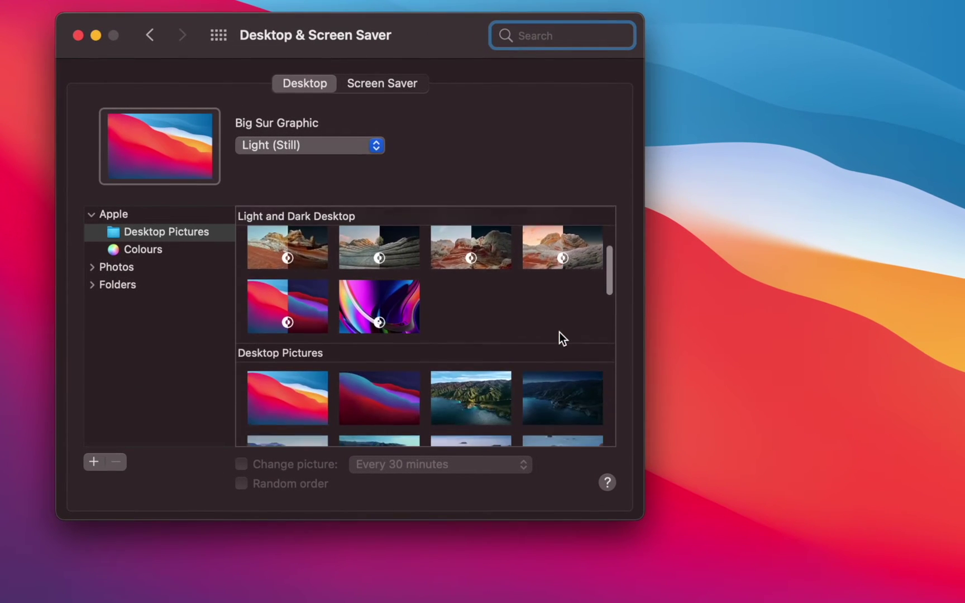
pyautogui.click(477, 408)
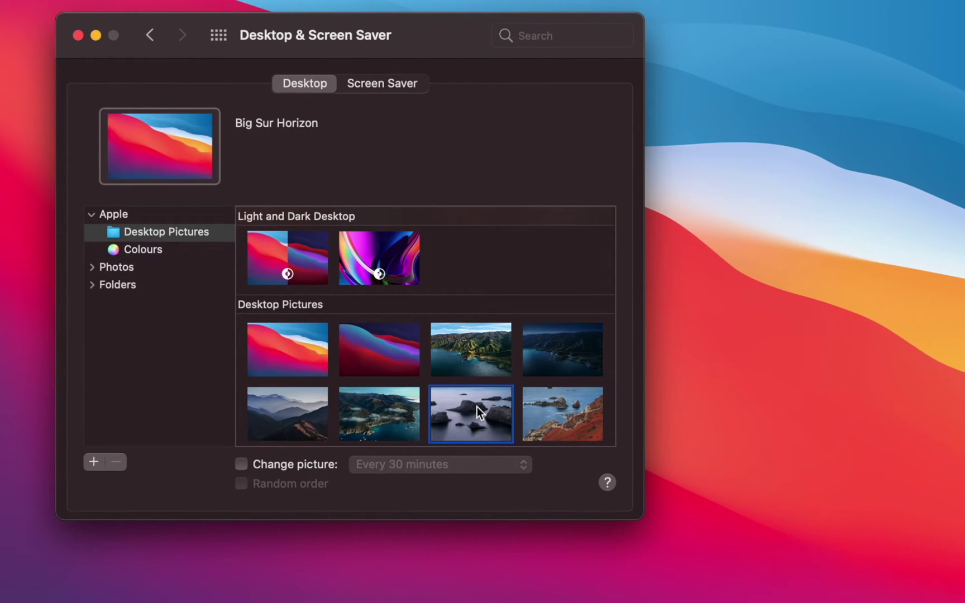
pyautogui.click(391, 406)
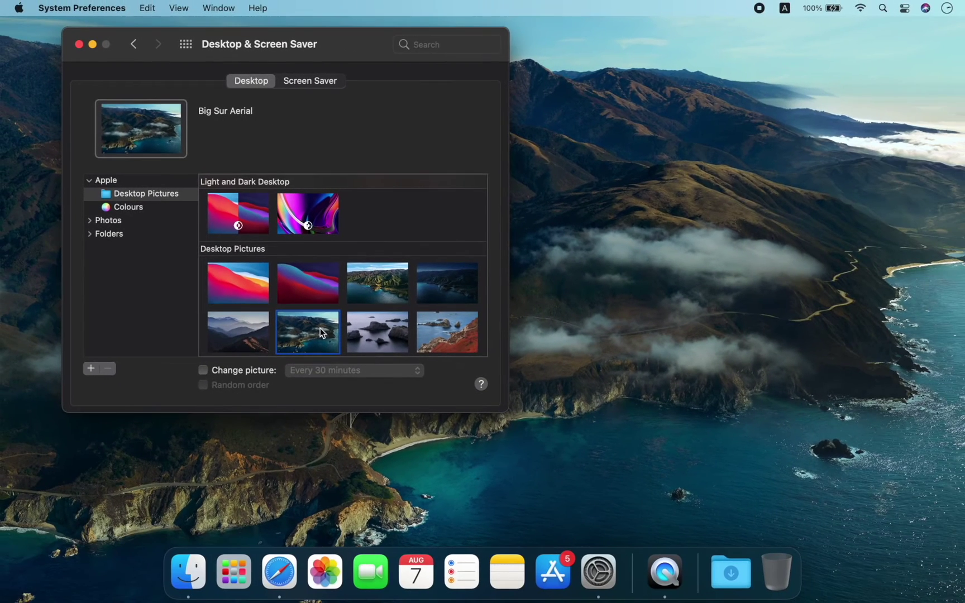
pyautogui.click(261, 328)
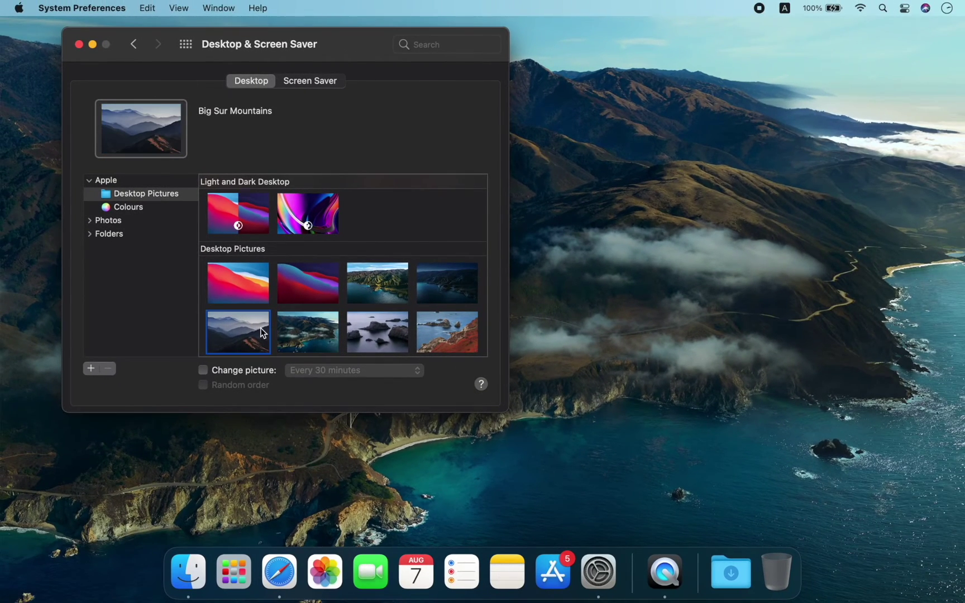
pyautogui.click(454, 294)
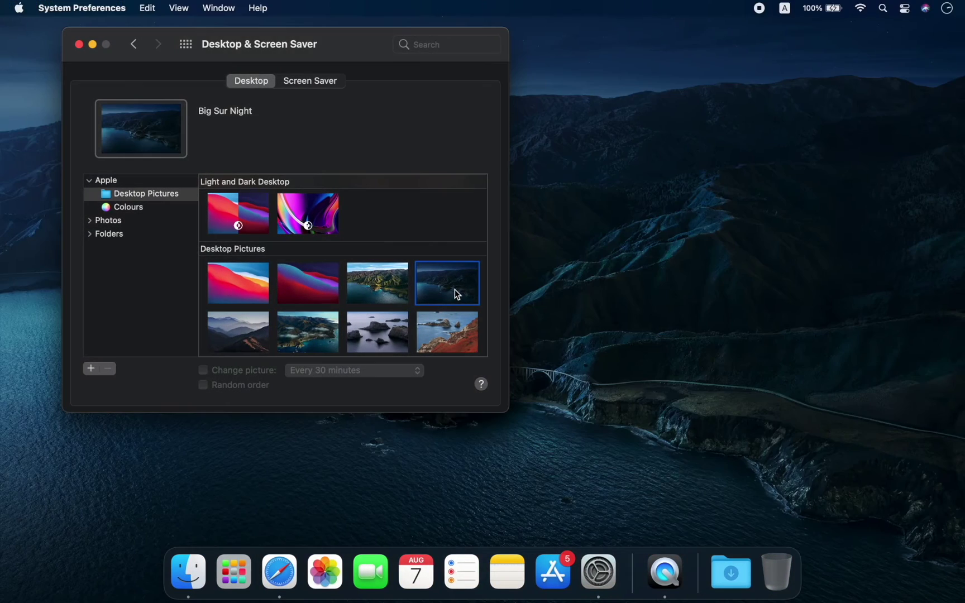
pyautogui.click(79, 44)
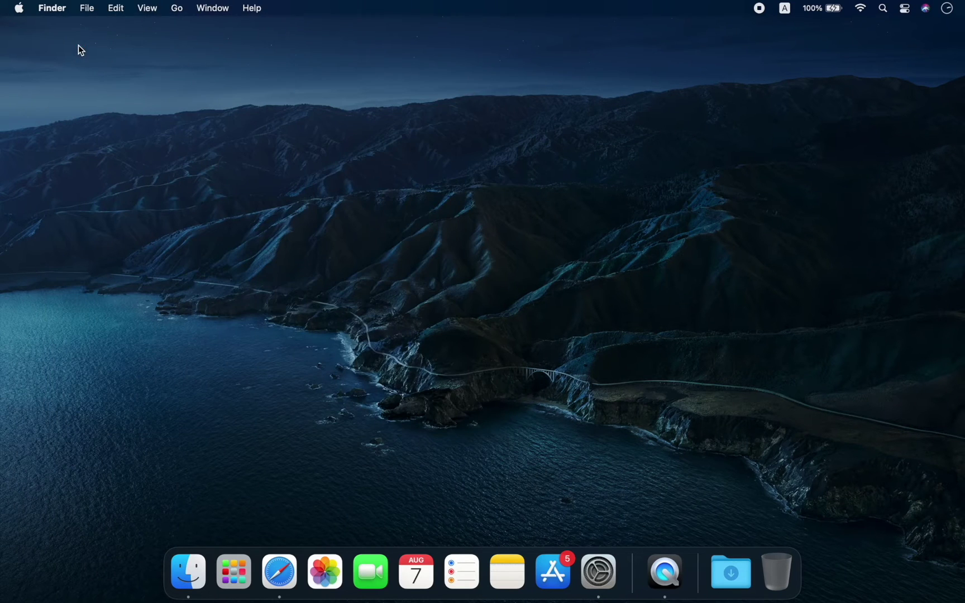
pyautogui.click(598, 570)
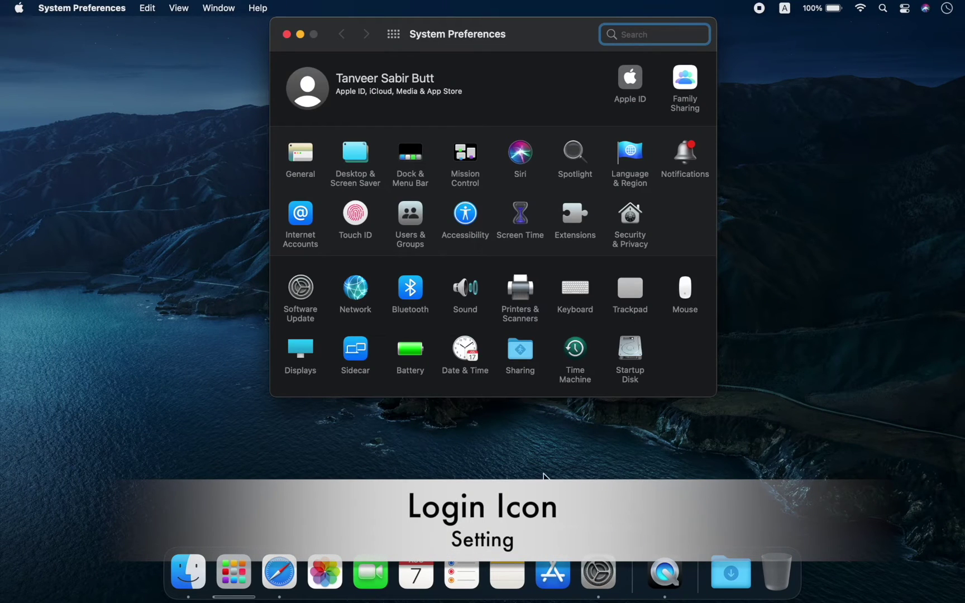
# Step: Unlock Users & Groups Login Options with the admin password
pyautogui.click(416, 216)
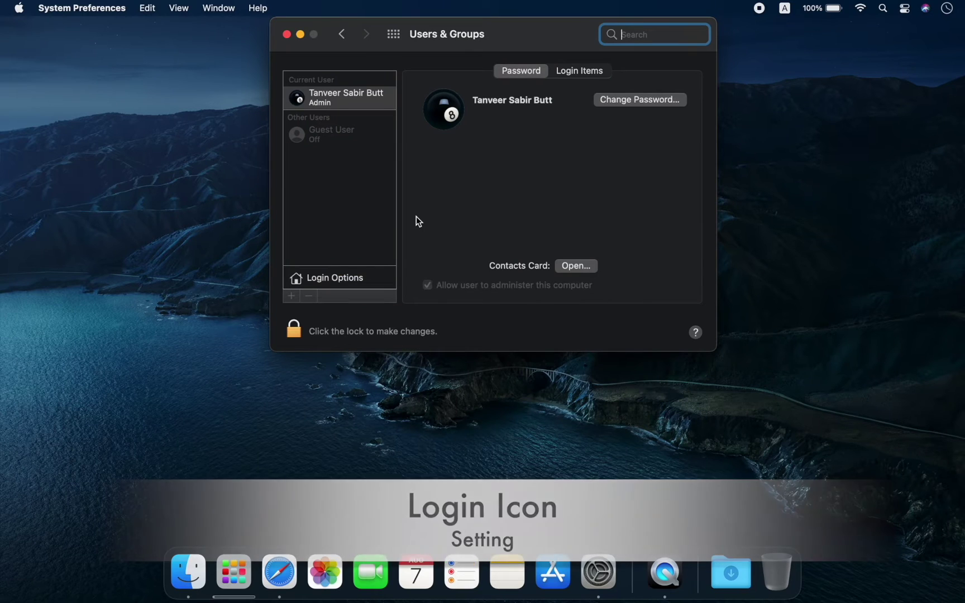
pyautogui.click(354, 100)
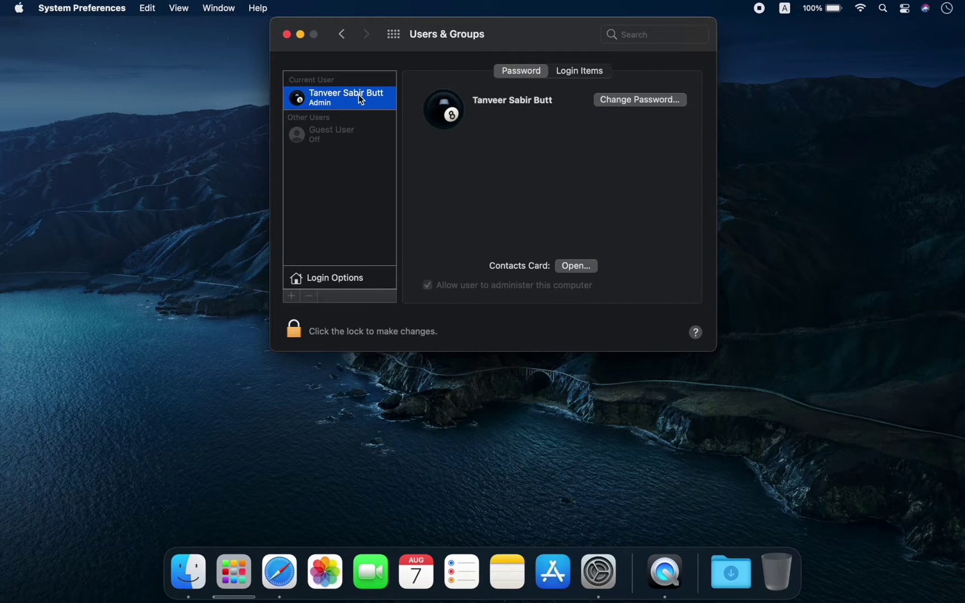
pyautogui.click(357, 279)
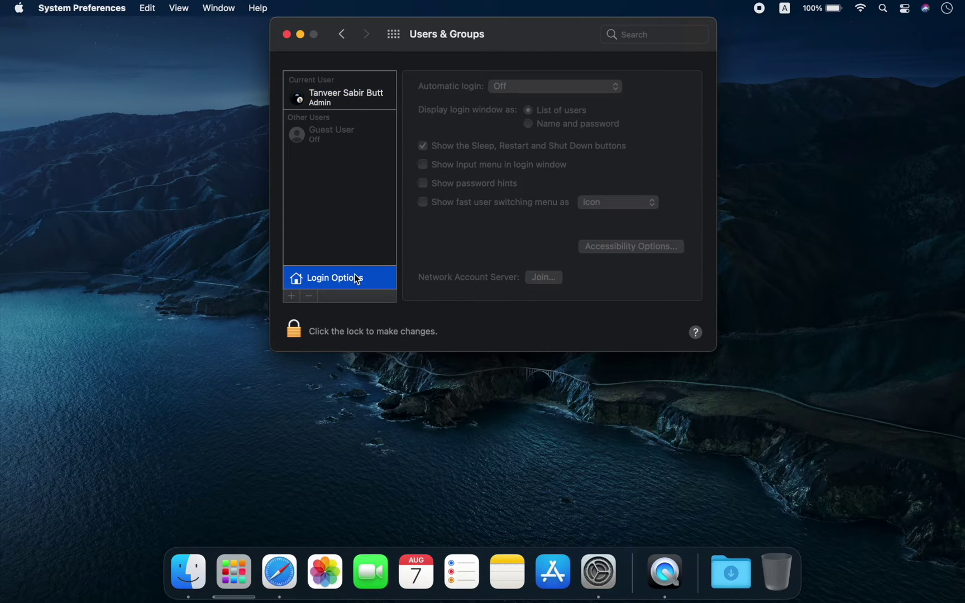
pyautogui.click(385, 331)
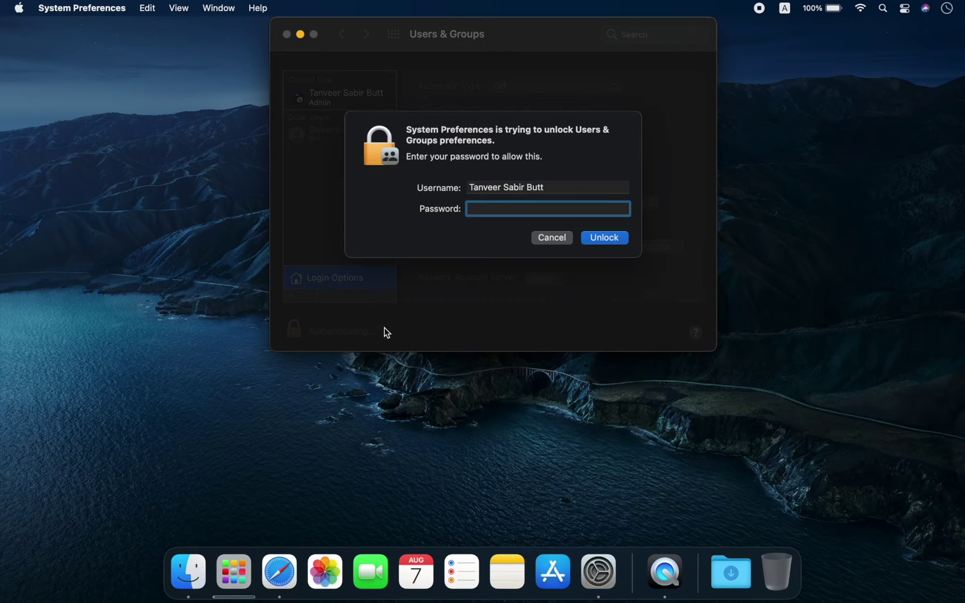
pyautogui.write('•••••')
pyautogui.click(587, 236)
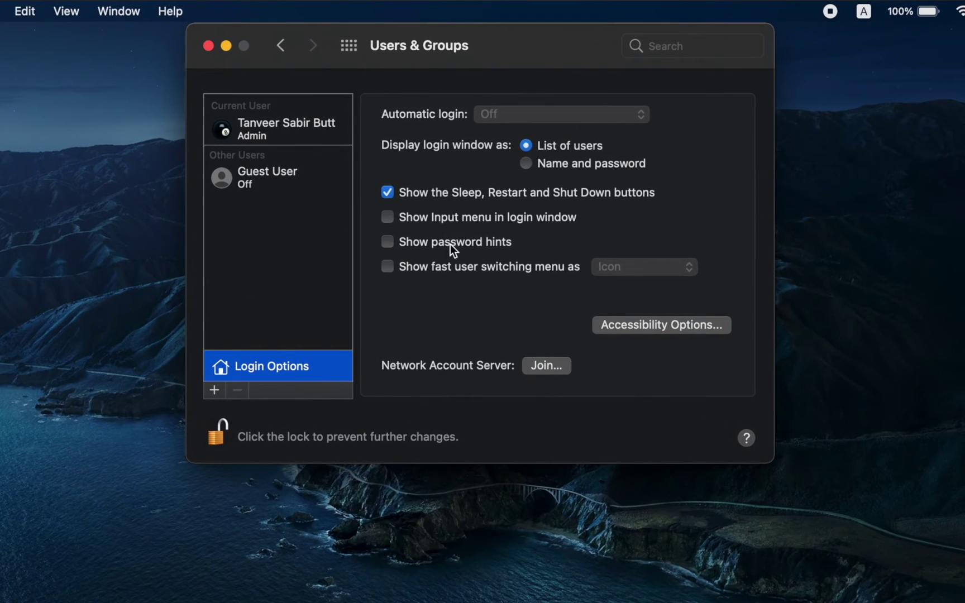
# Step: Turn on password hints and the fast user switching menu, shown as Account Name
pyautogui.click(493, 246)
pyautogui.click(493, 266)
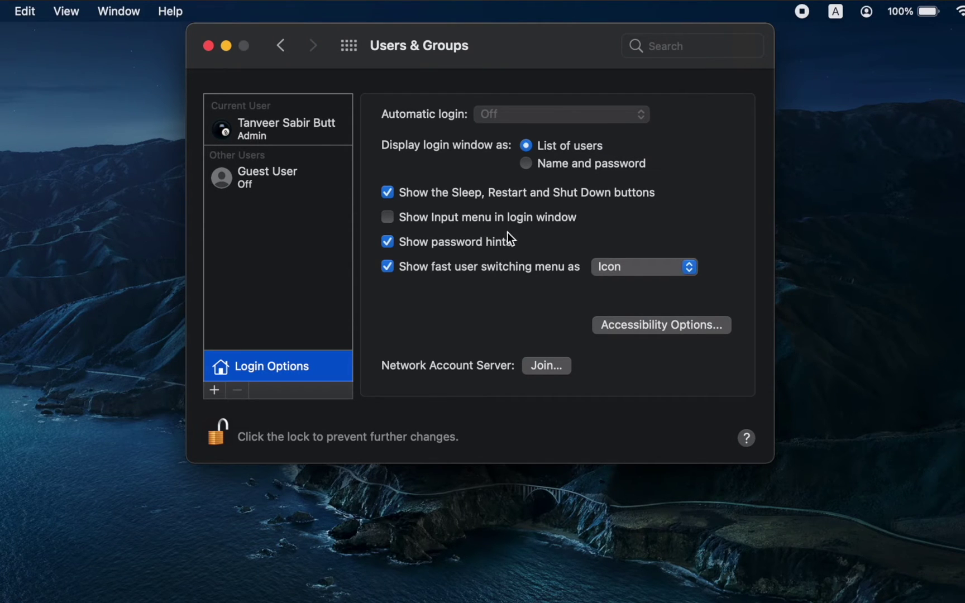
pyautogui.click(465, 265)
pyautogui.click(462, 267)
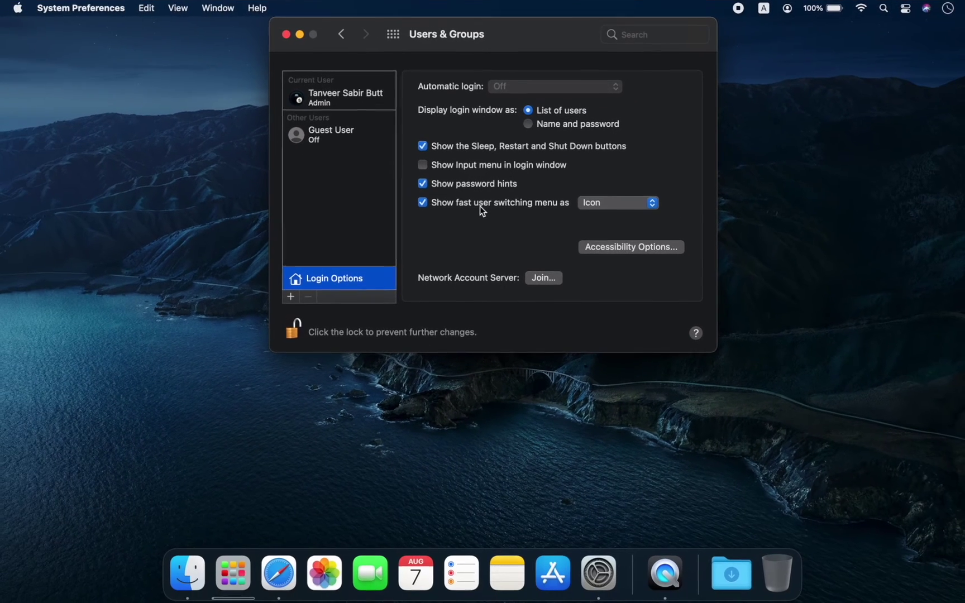
pyautogui.click(649, 205)
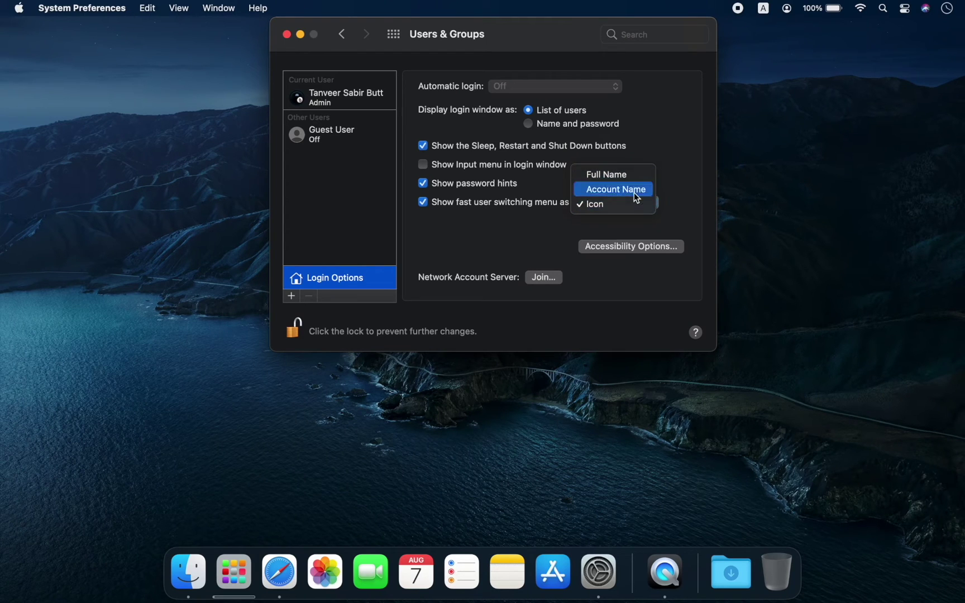
pyautogui.click(634, 192)
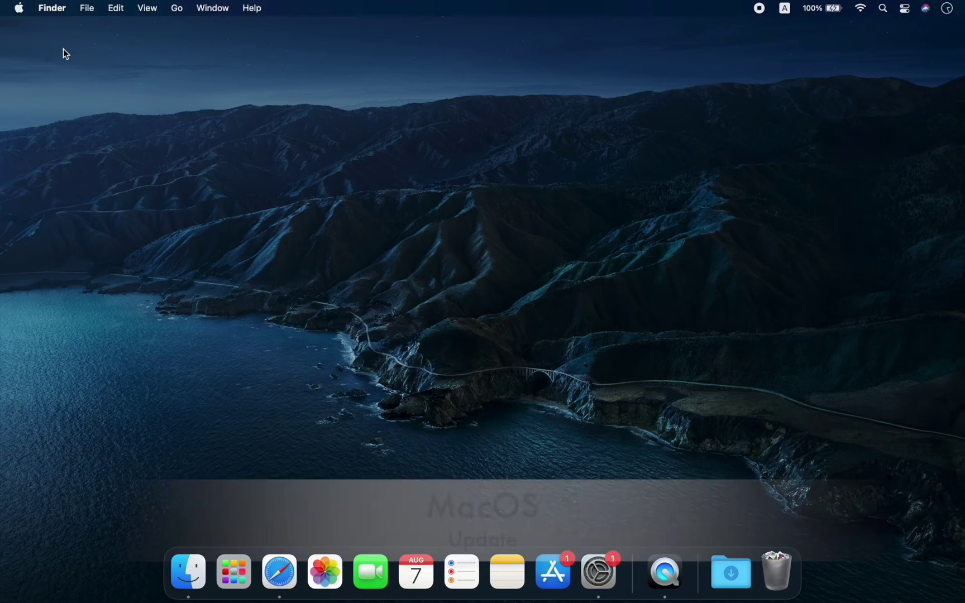
# Step: From About This Mac, start the macOS Big Sur 11.5.1 update and open Macintosh HD storage management
pyautogui.click(19, 8)
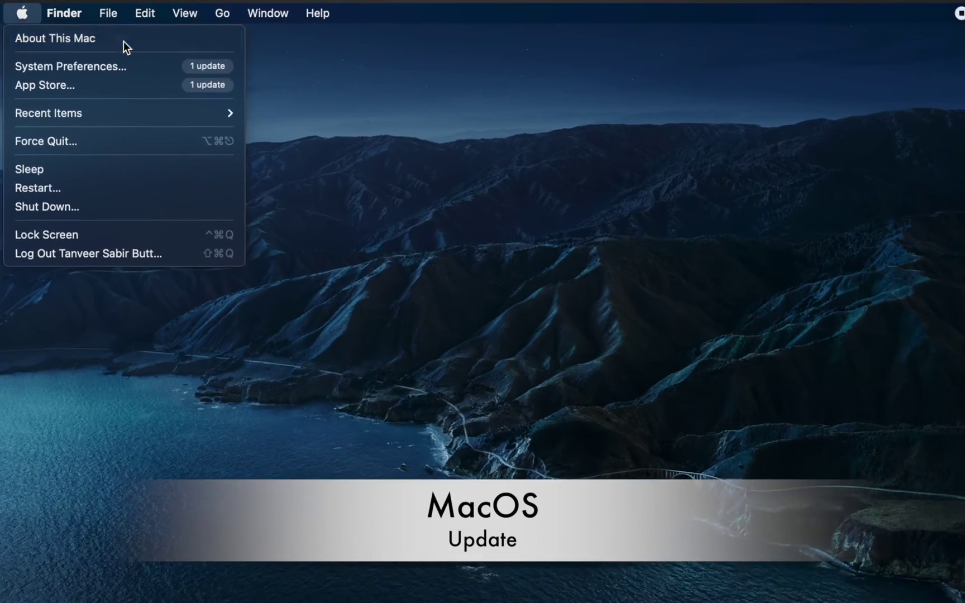
pyautogui.click(99, 29)
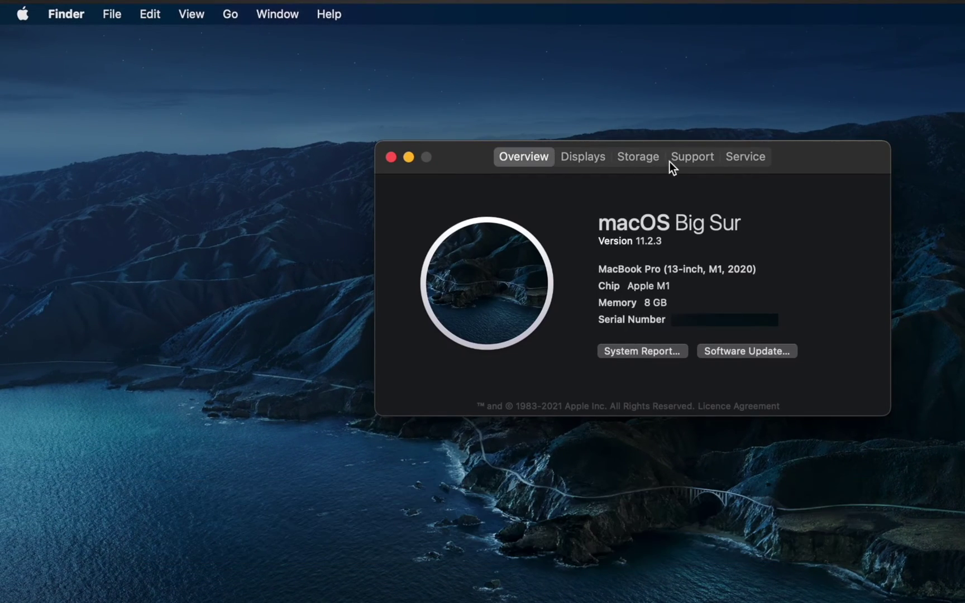
pyautogui.click(742, 350)
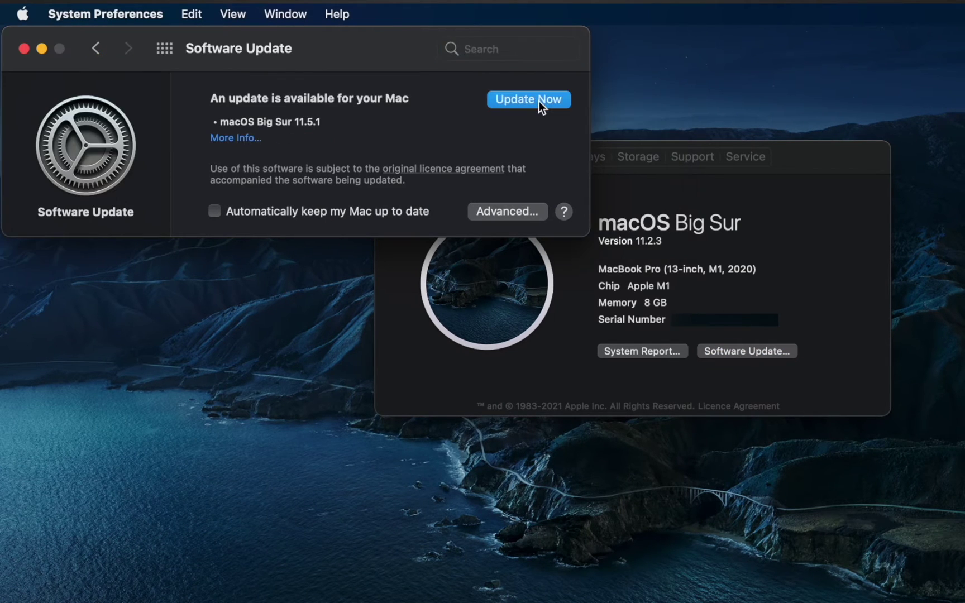
pyautogui.click(539, 101)
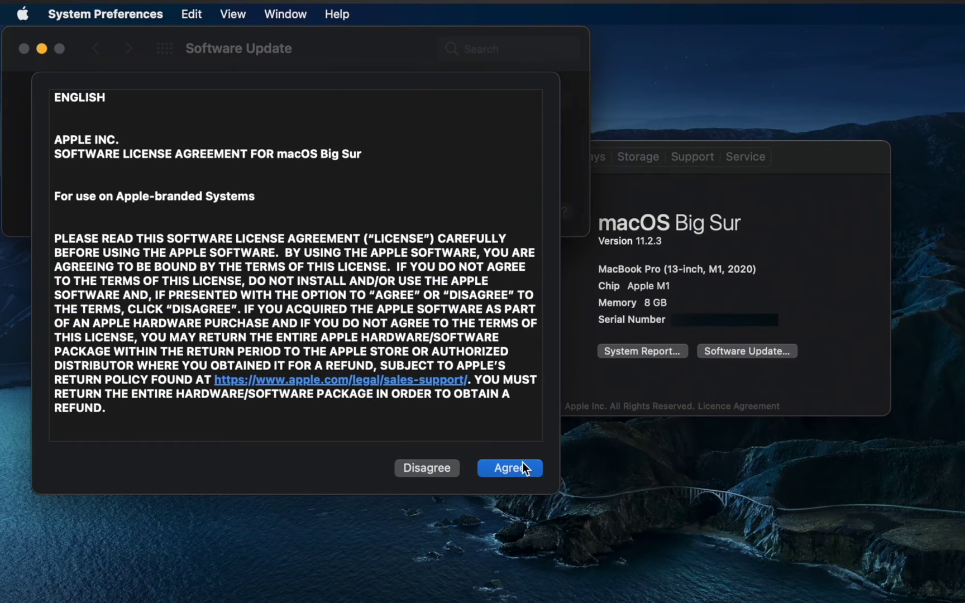
pyautogui.click(520, 467)
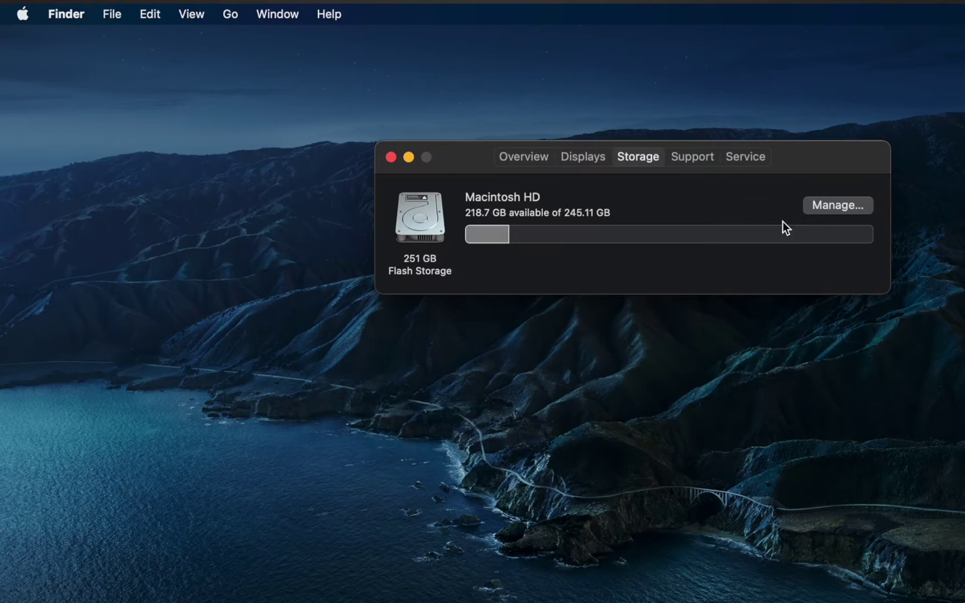
pyautogui.click(850, 205)
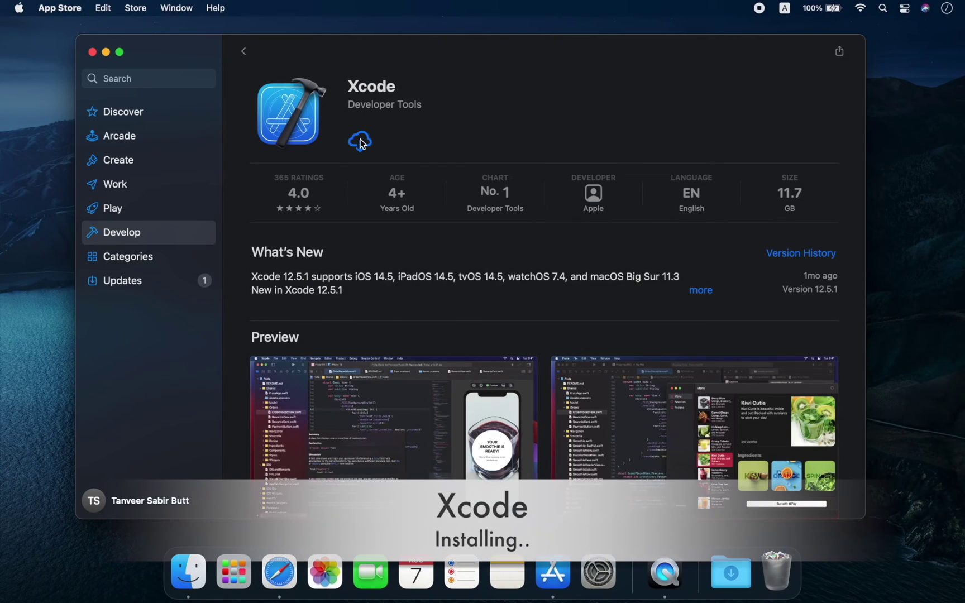
# Step: Download Xcode 12.5.1 from the App Store, follow it in Launchpad, and check Macintosh HD storage use
pyautogui.click(360, 142)
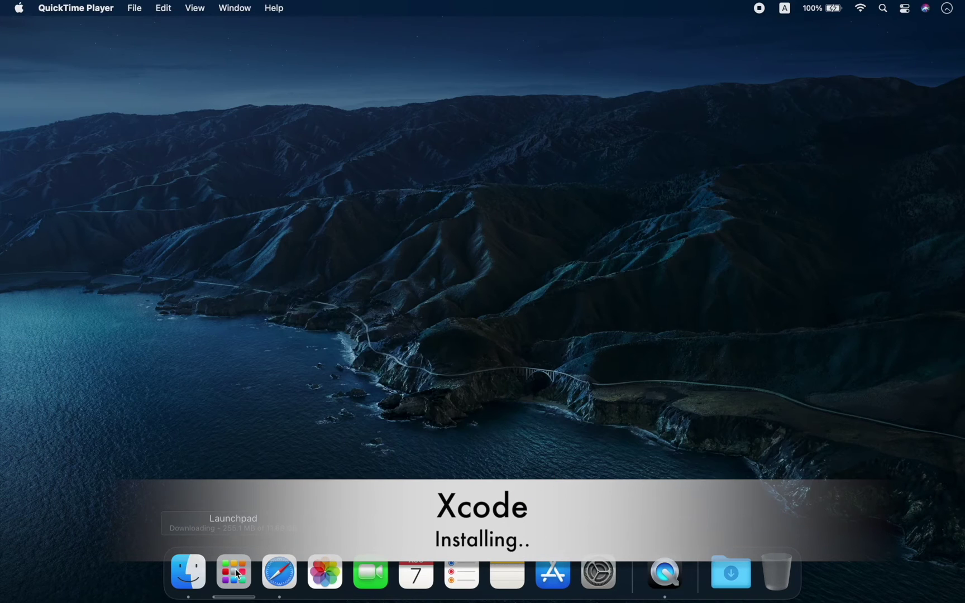
pyautogui.click(235, 572)
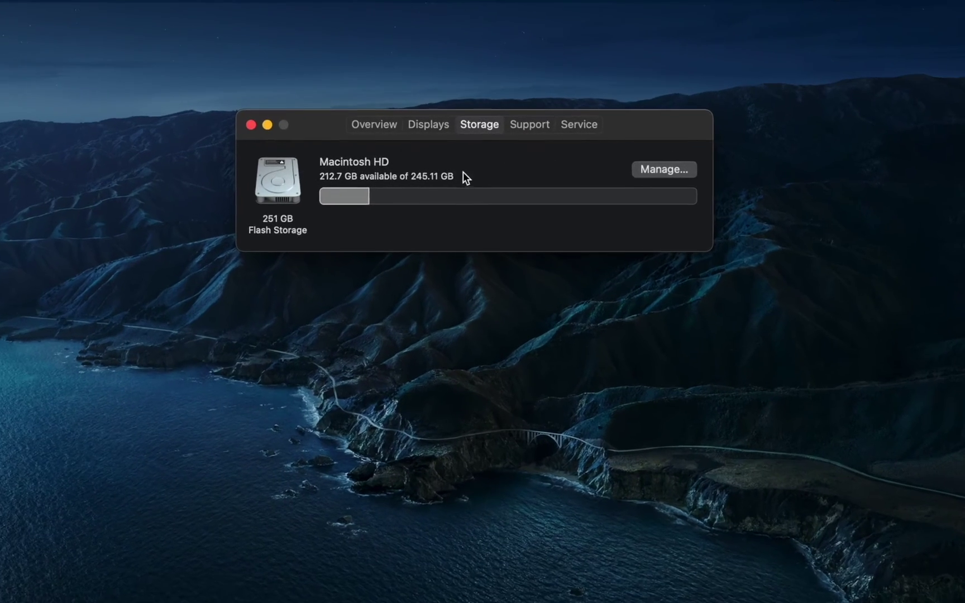
pyautogui.moveTo(338, 215)
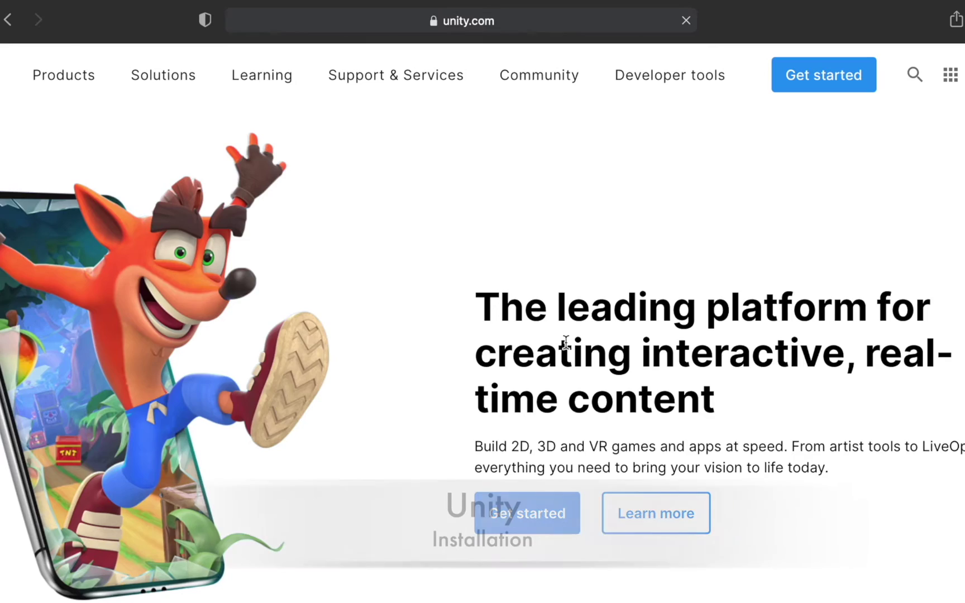
pyautogui.moveTo(685, 86)
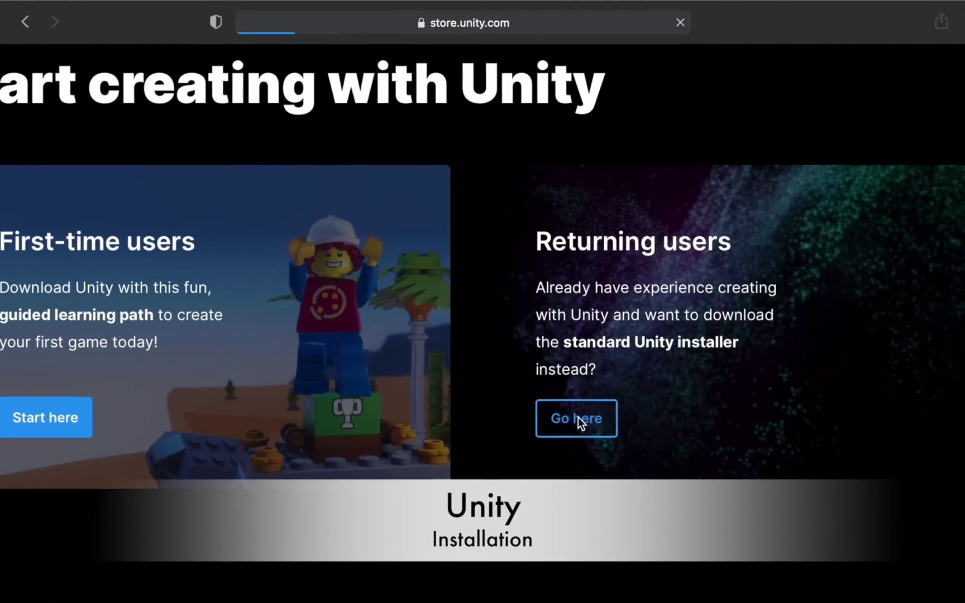
# Step: Accept Unity Personal terms, download Unity Hub, copy it to Applications and install Rosetta
pyautogui.click(71, 136)
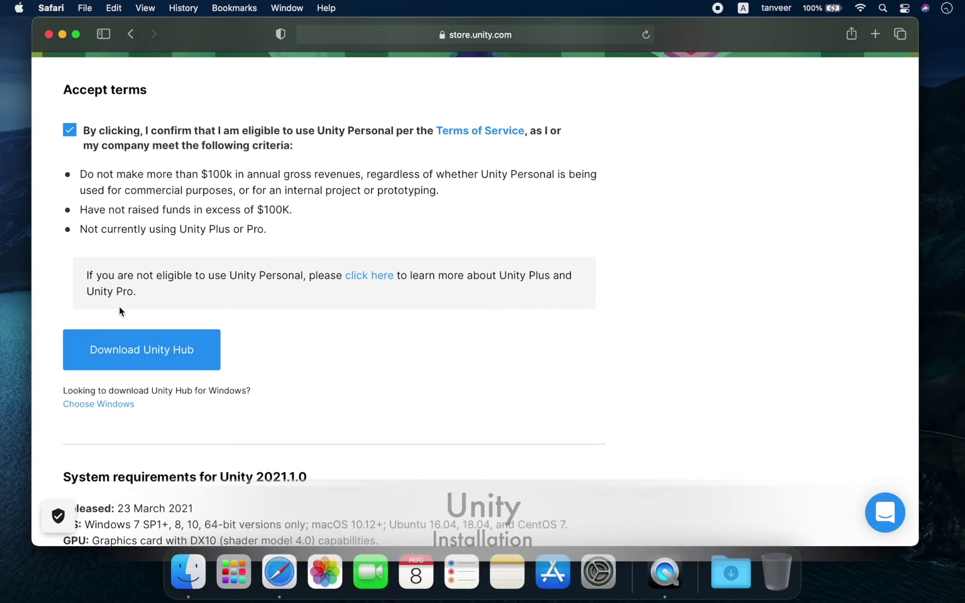
pyautogui.click(157, 349)
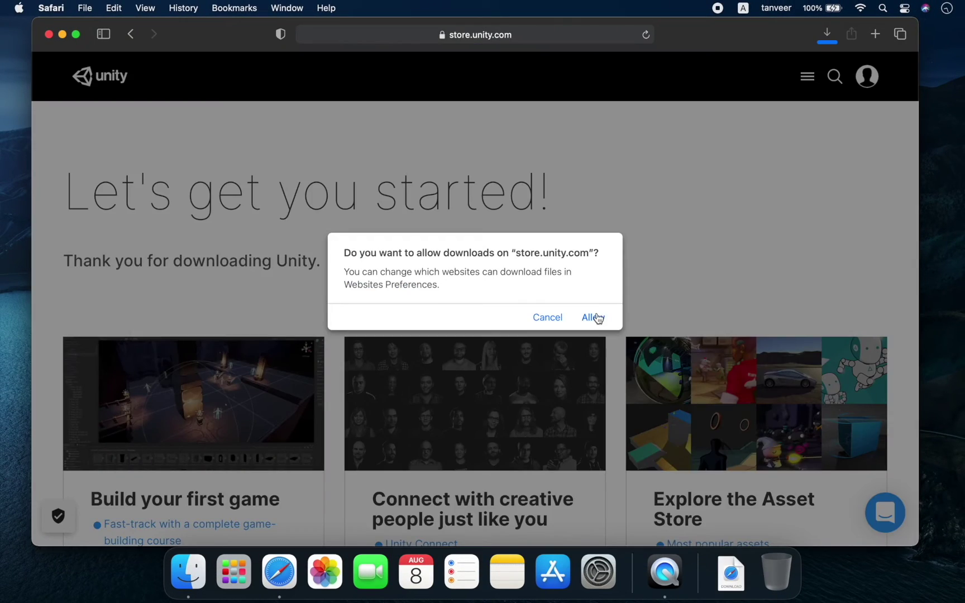
pyautogui.click(596, 315)
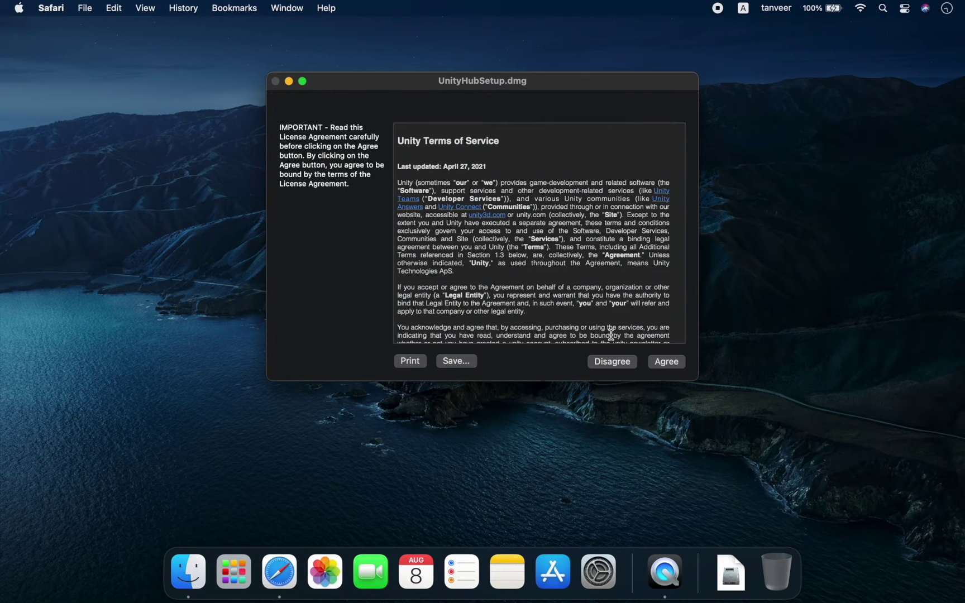
pyautogui.click(668, 362)
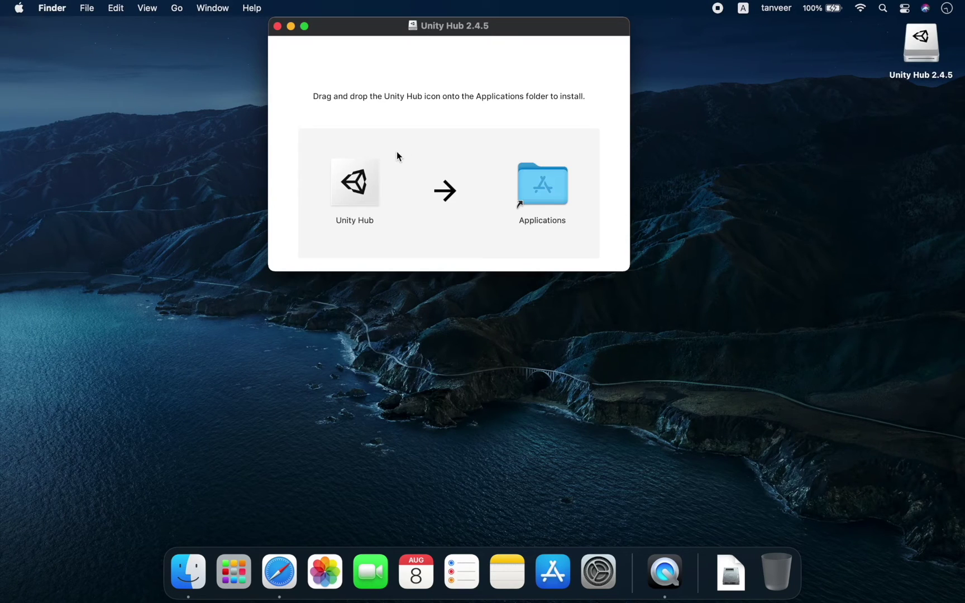
pyautogui.moveTo(349, 188); pyautogui.dragTo(541, 187)
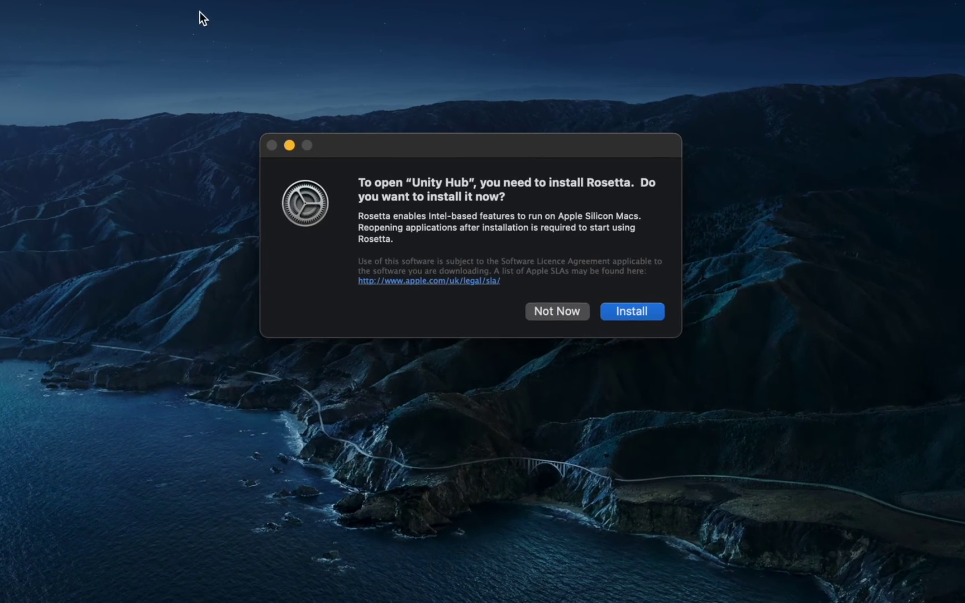
pyautogui.click(638, 313)
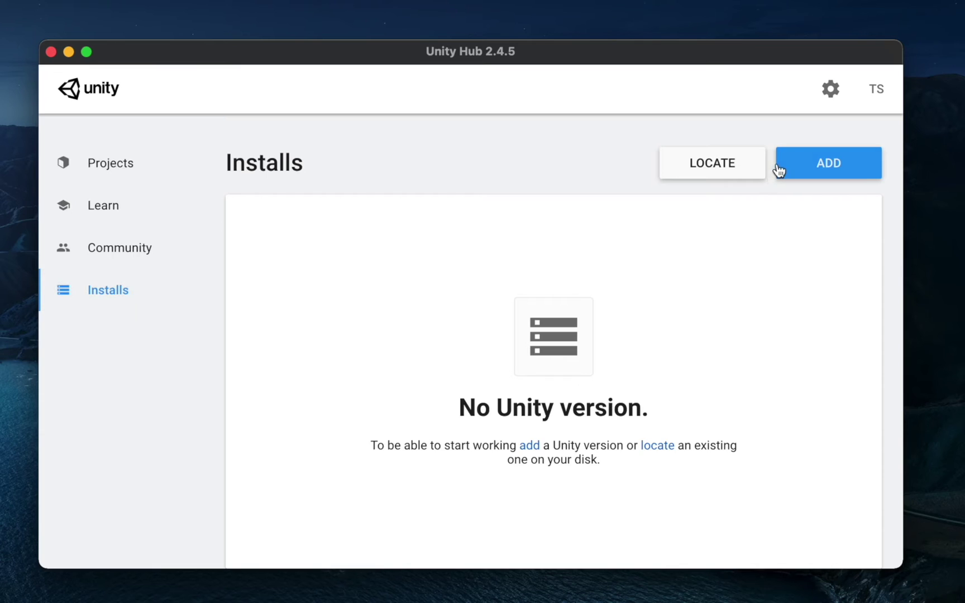
# Step: Install Unity 2020.3.15f2 LTS with Android (SDK, OpenJDK), iOS and Mac IL2CPP build support
pyautogui.click(797, 170)
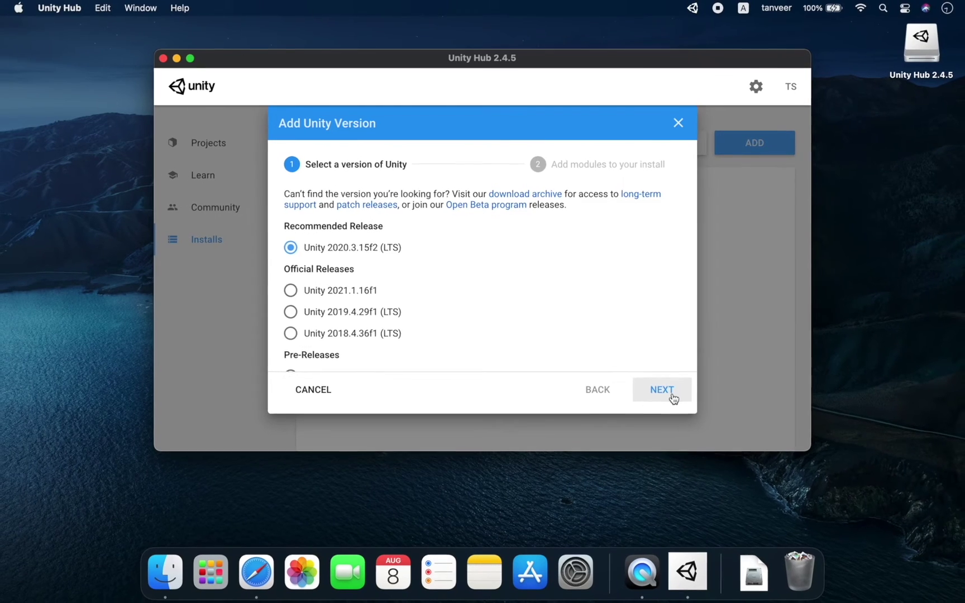
pyautogui.click(687, 472)
pyautogui.click(293, 280)
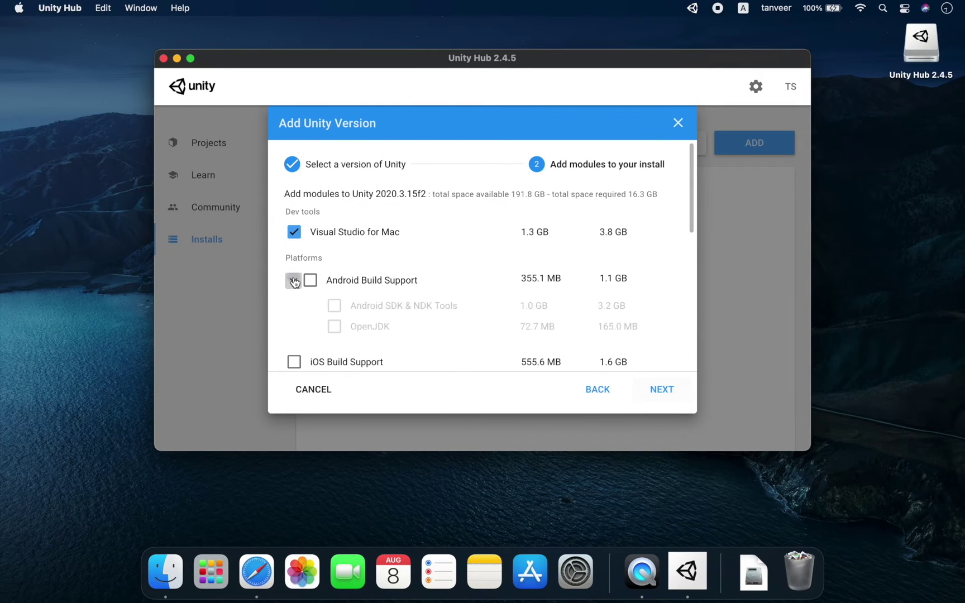
pyautogui.click(313, 281)
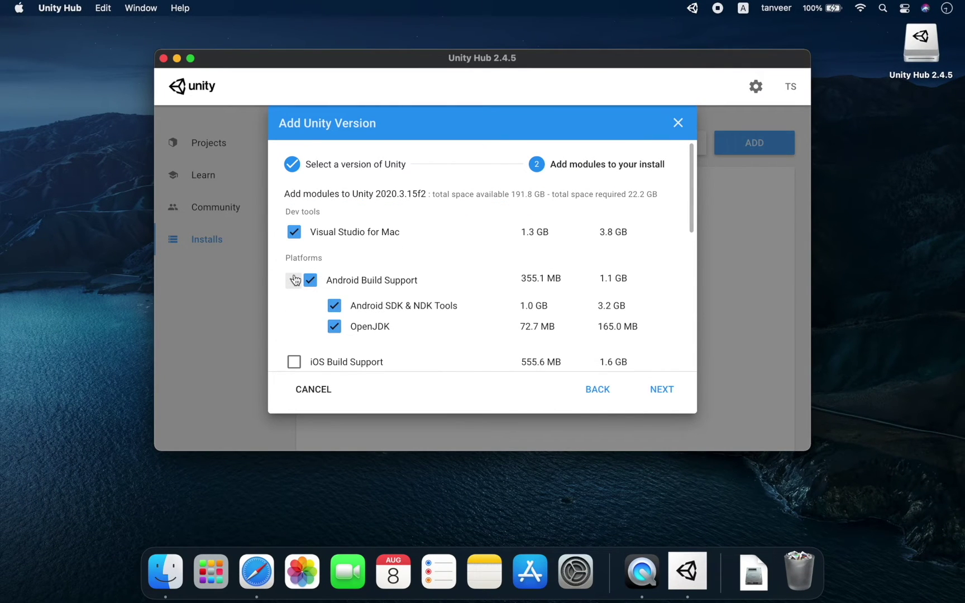
pyautogui.scroll(-5, 295, 280)
pyautogui.click(293, 231)
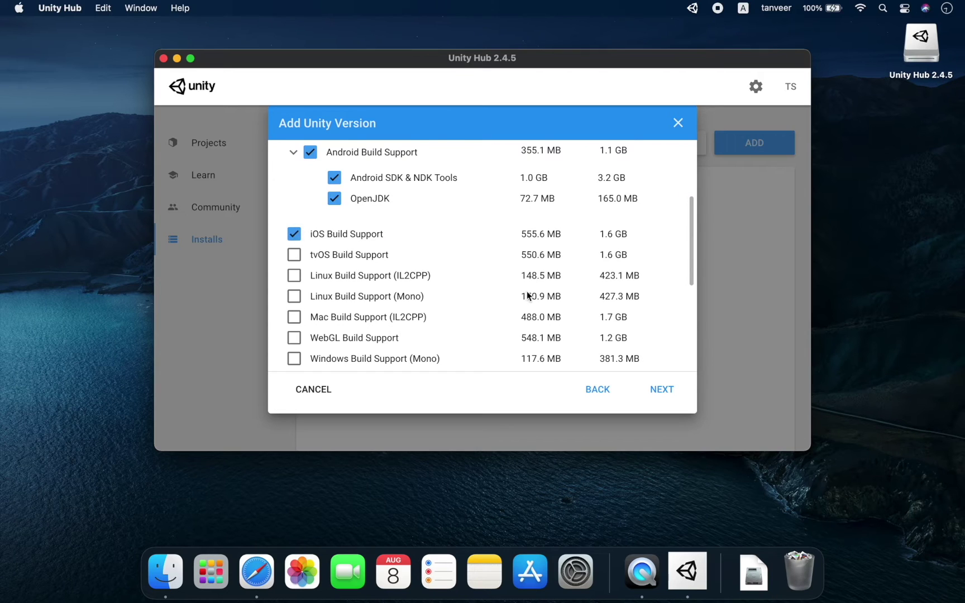
pyautogui.scroll(-2, 298, 287)
pyautogui.click(297, 287)
pyautogui.click(661, 389)
pyautogui.click(248, 360)
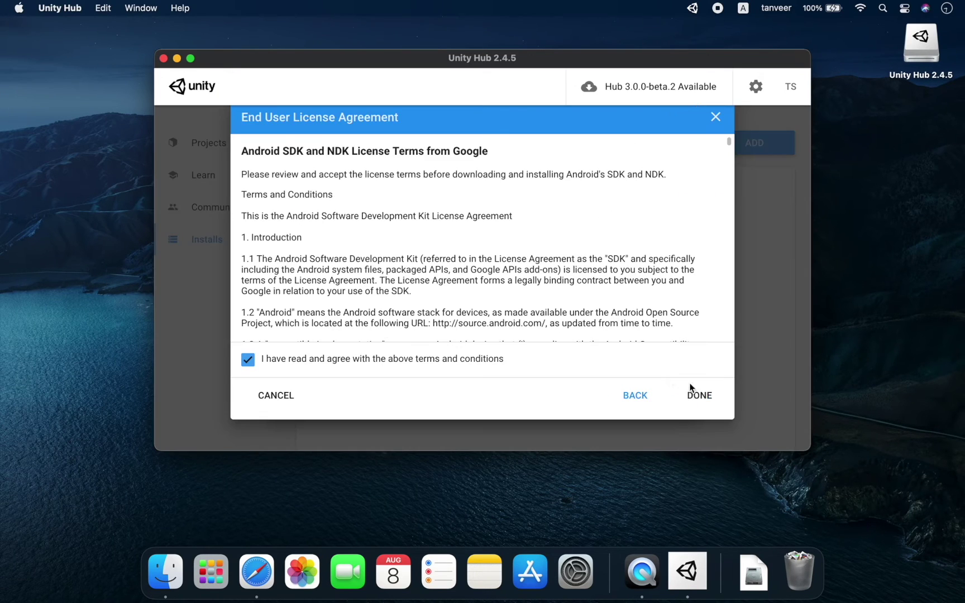
pyautogui.click(693, 393)
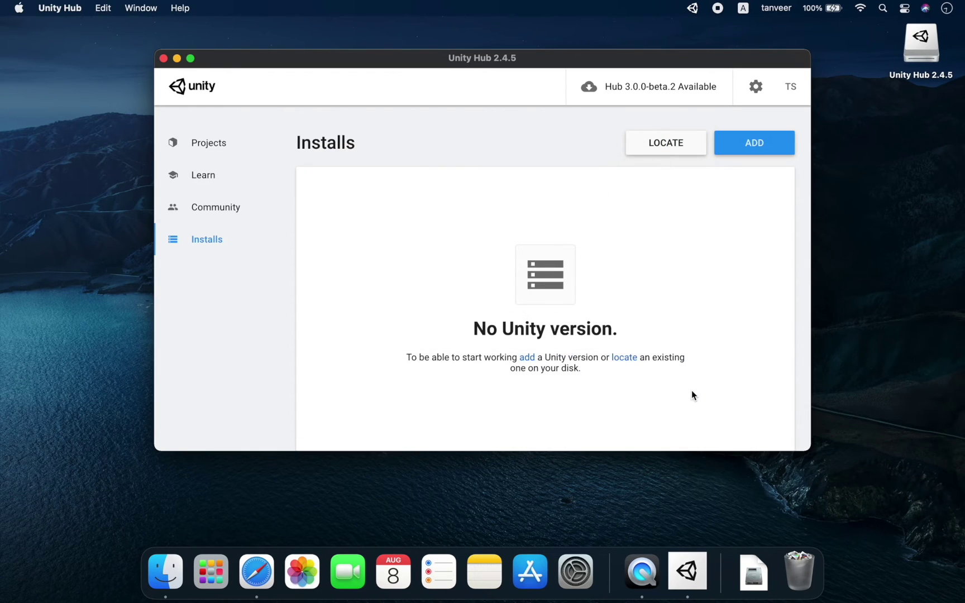